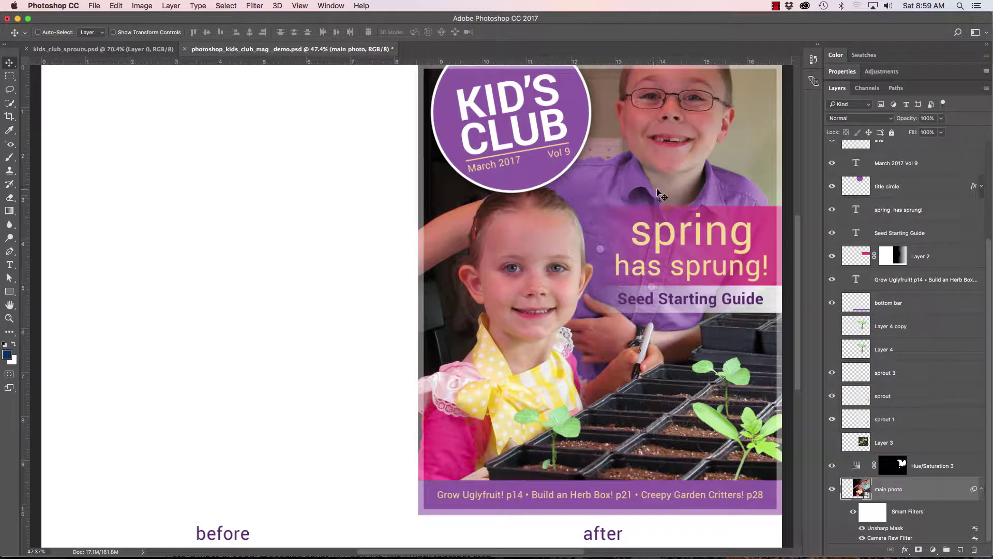
Examine the magazine cover's layer stack, from the bleed Knock Out layer down to the main photo and its smart filters
scroll(891, 274, "up", 5)
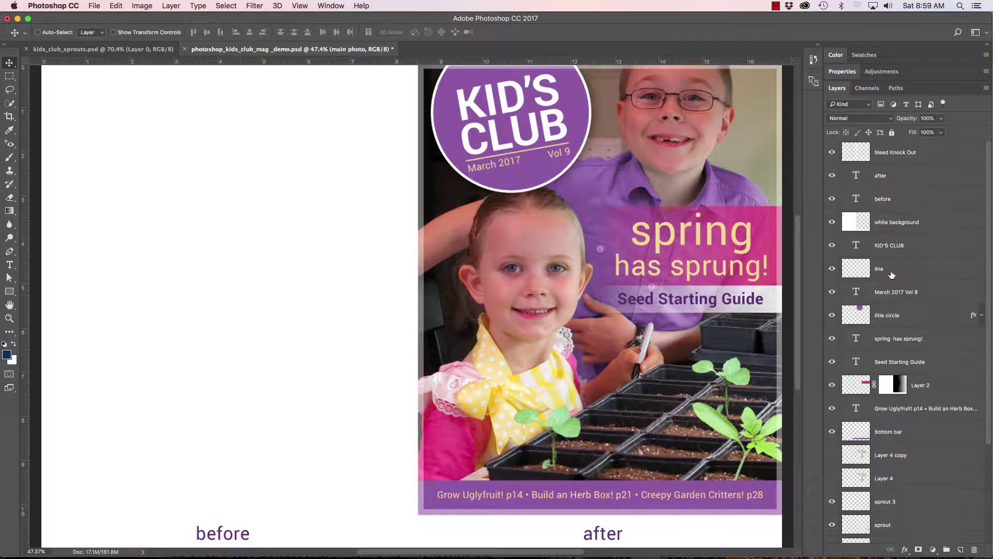
scroll(891, 274, "down", 5)
scroll(891, 274, "up", 5)
scroll(918, 409, "down", 3)
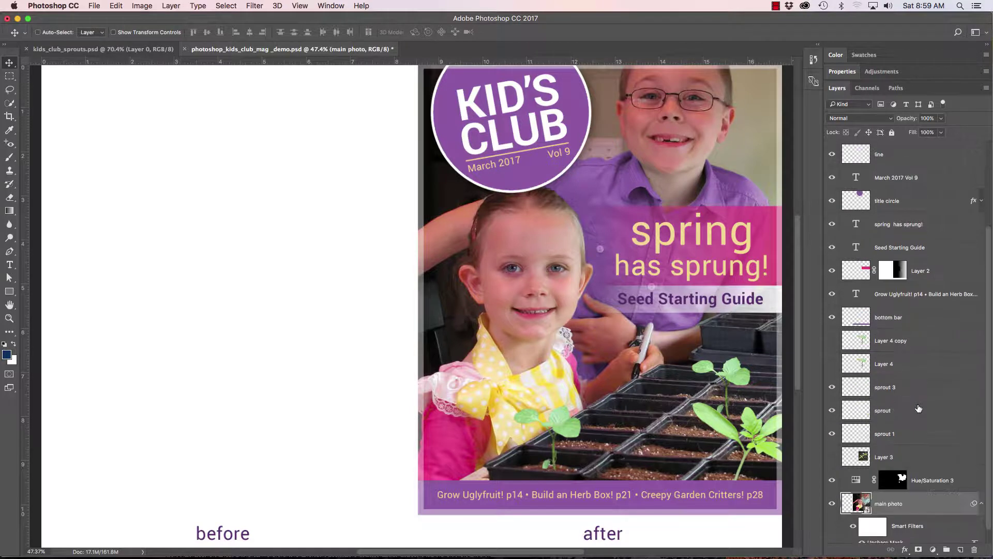
scroll(918, 409, "down", 1)
scroll(918, 409, "up", 3)
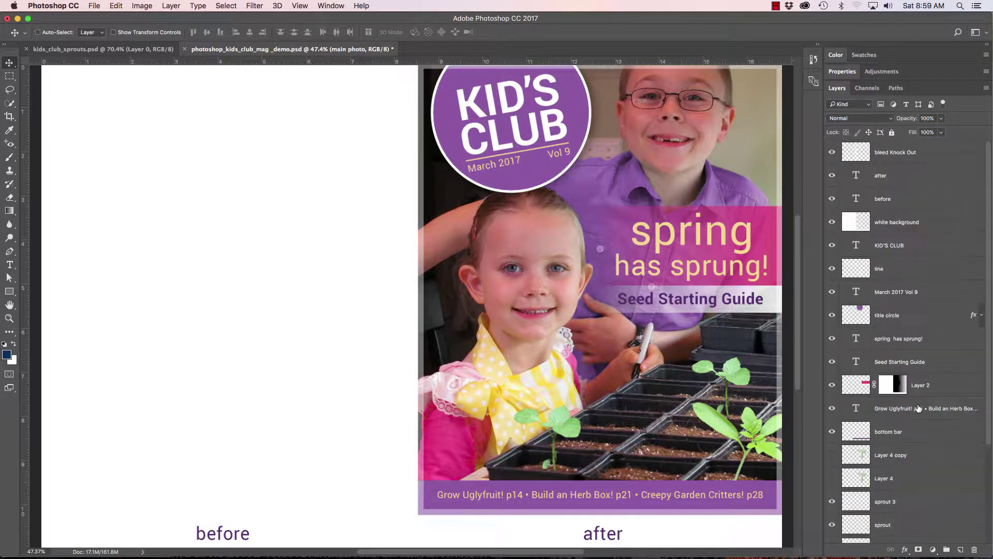
scroll(911, 410, "down", 3)
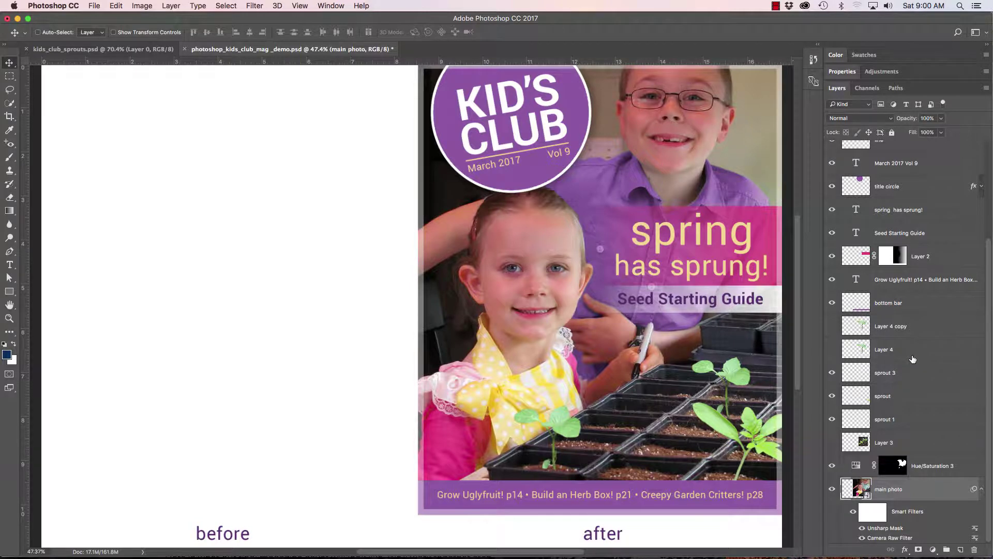
scroll(914, 359, "up", 3)
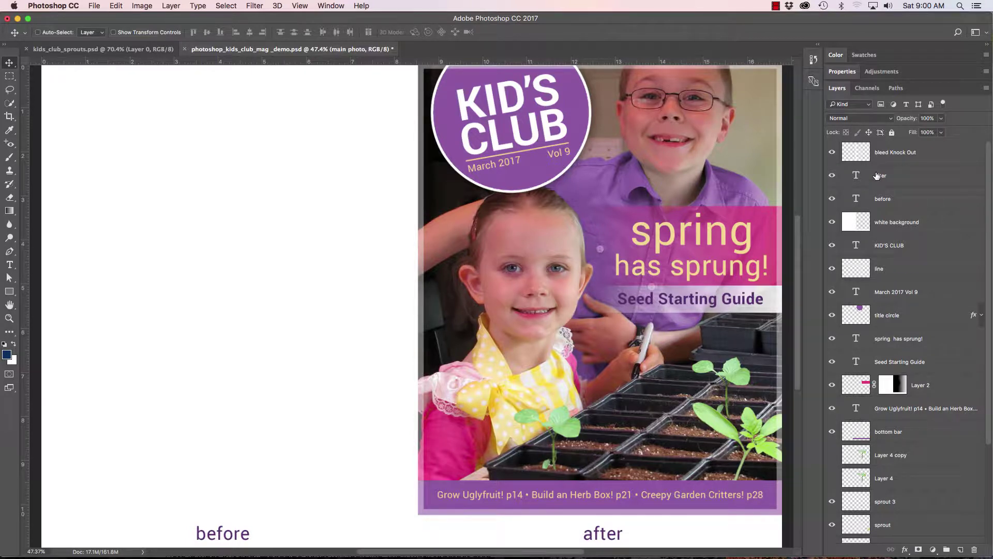
scroll(910, 331, "down", 5)
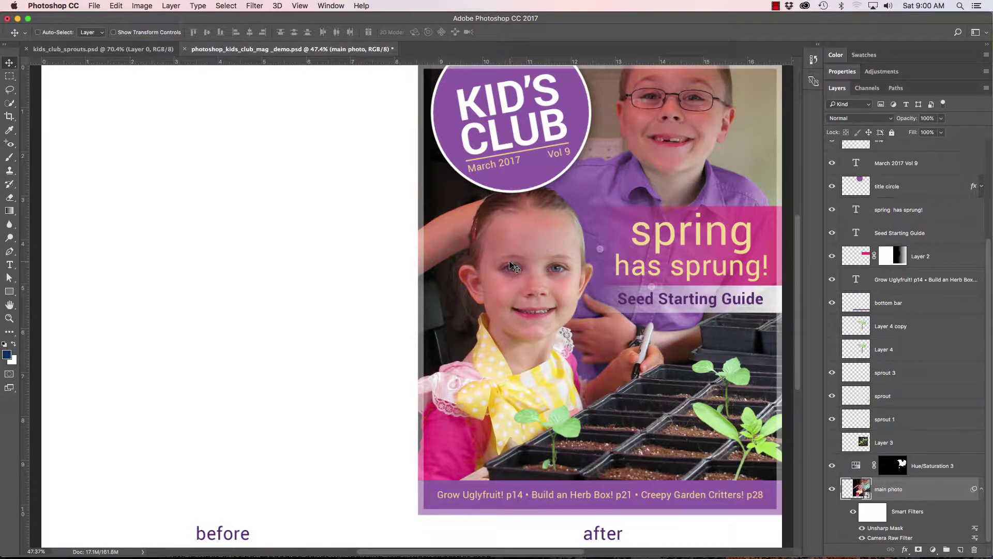
Marquee-select a rectangle around the girl's head and shoulders on the main photo and copy it to a new layer
key("m")
left_click_drag(447, 175, 610, 389)
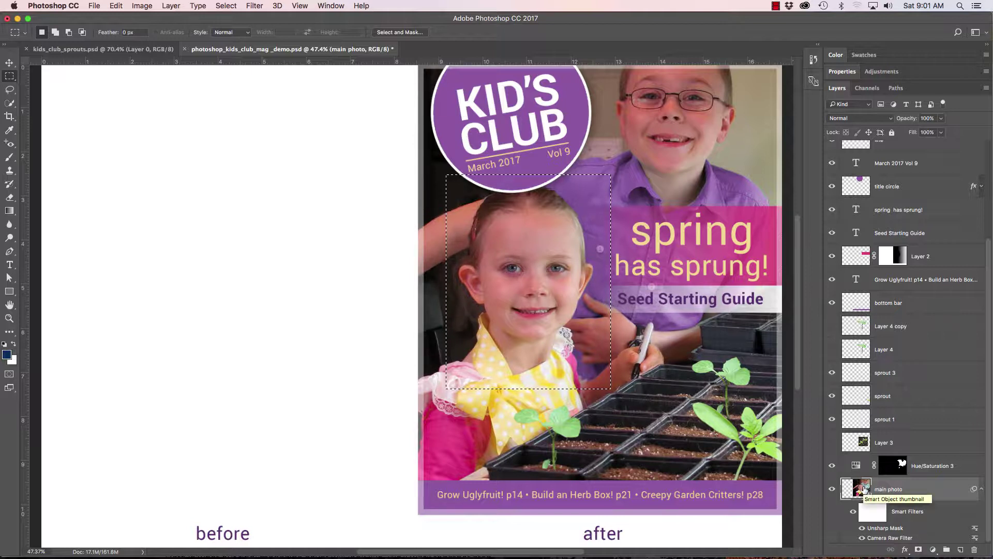
key("super+j")
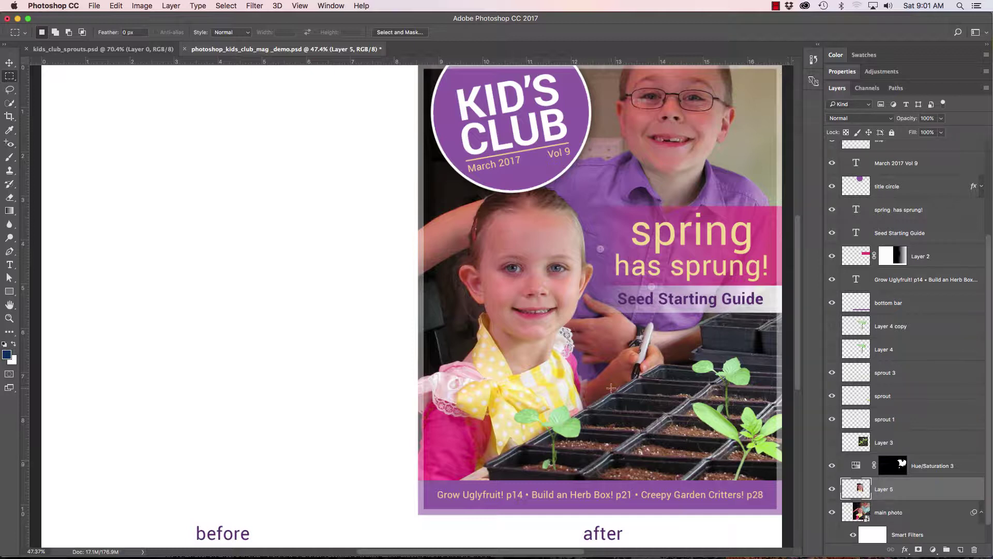
Move the copied portrait over the seed trays, and from there across to the left edge of the after cover
key("v")
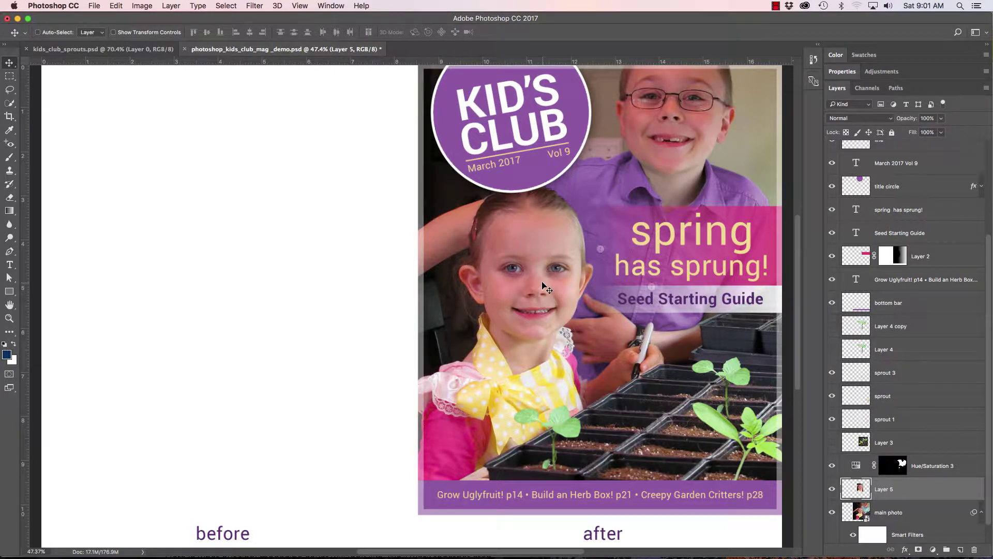
left_click_drag(542, 281, 635, 354)
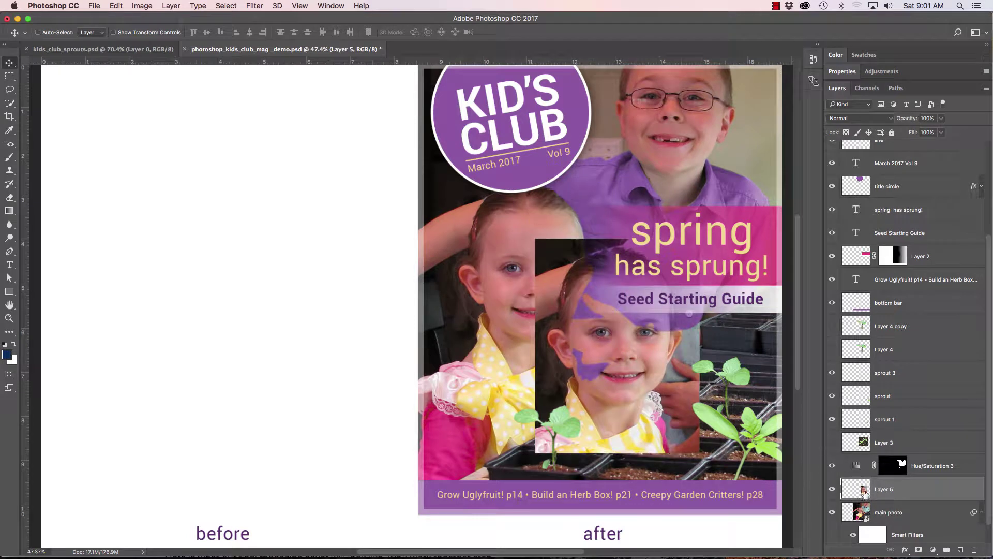
scroll(896, 450, "down", 1)
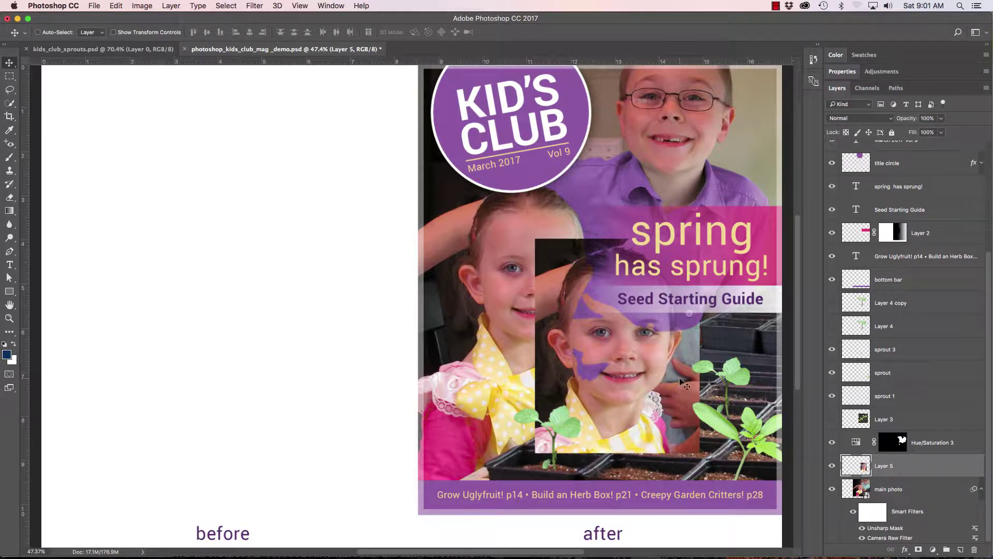
left_click_drag(624, 355, 387, 311)
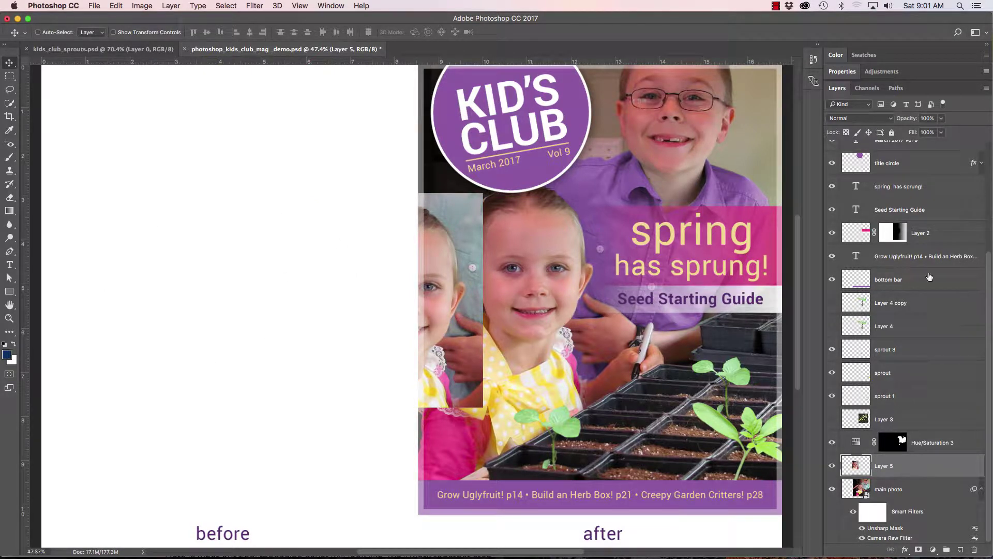
Hide the white background layer and move the copied portrait into the empty area above the "before" label
scroll(903, 276, "up", 5)
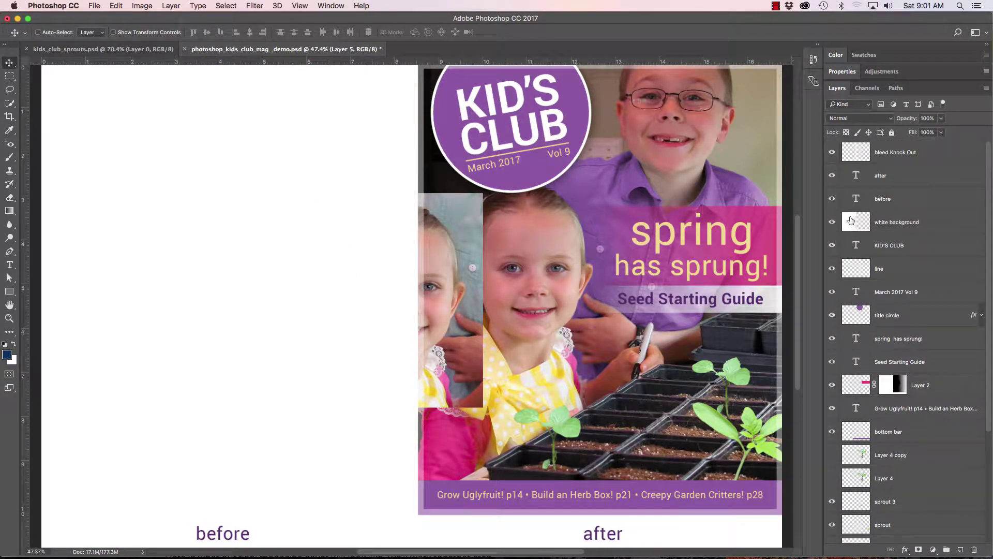
left_click(832, 223)
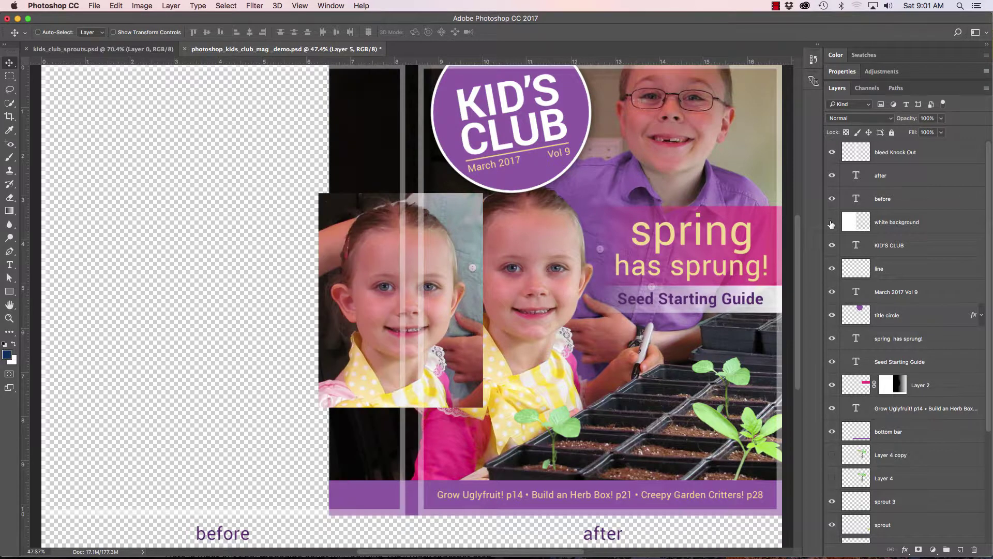
left_click(831, 223)
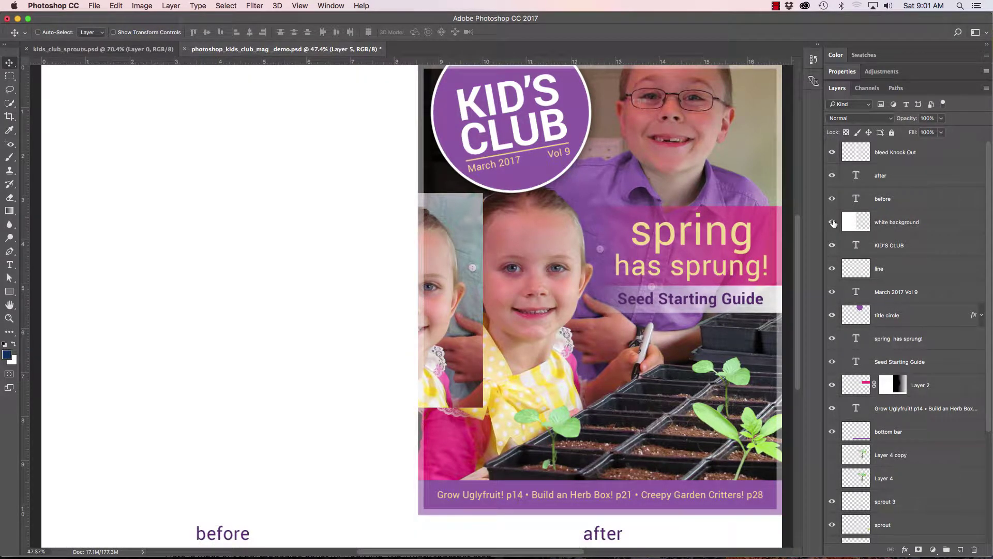
left_click(832, 223)
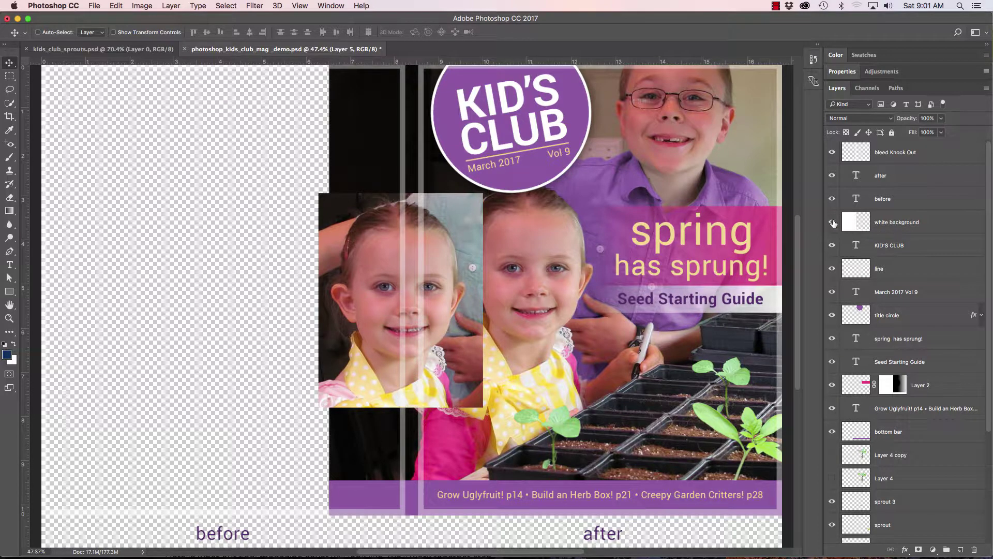
left_click(832, 222)
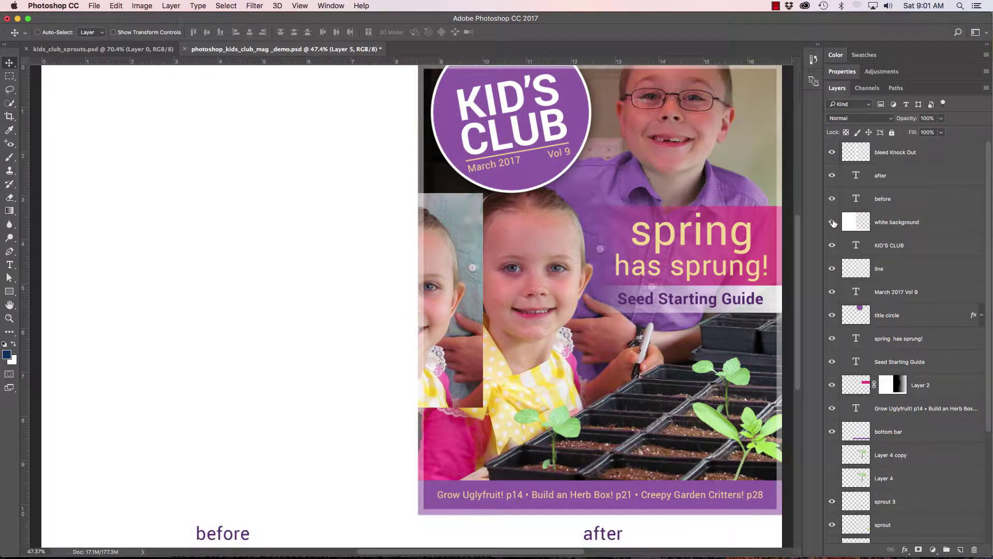
left_click(833, 223)
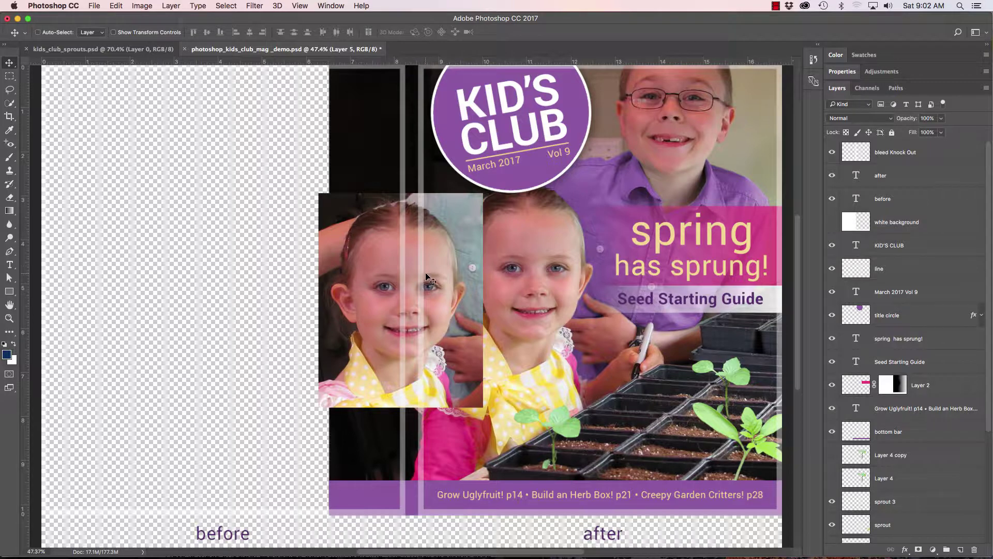
left_click_drag(371, 272, 198, 262)
Show the white background layer again and reorder Layer 5 to sit directly above it, below the "before" text layer
scroll(868, 275, "down", 3)
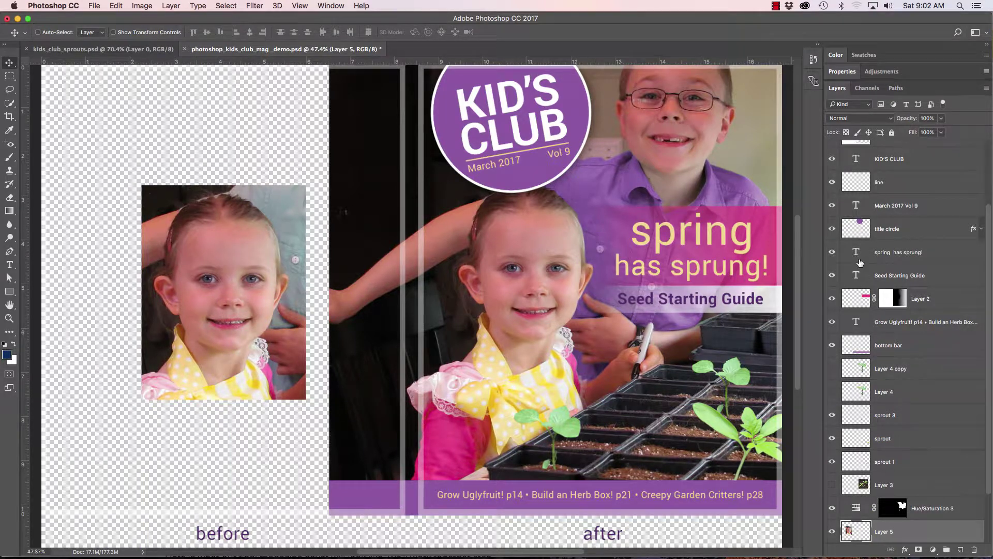
scroll(879, 414, "down", 3)
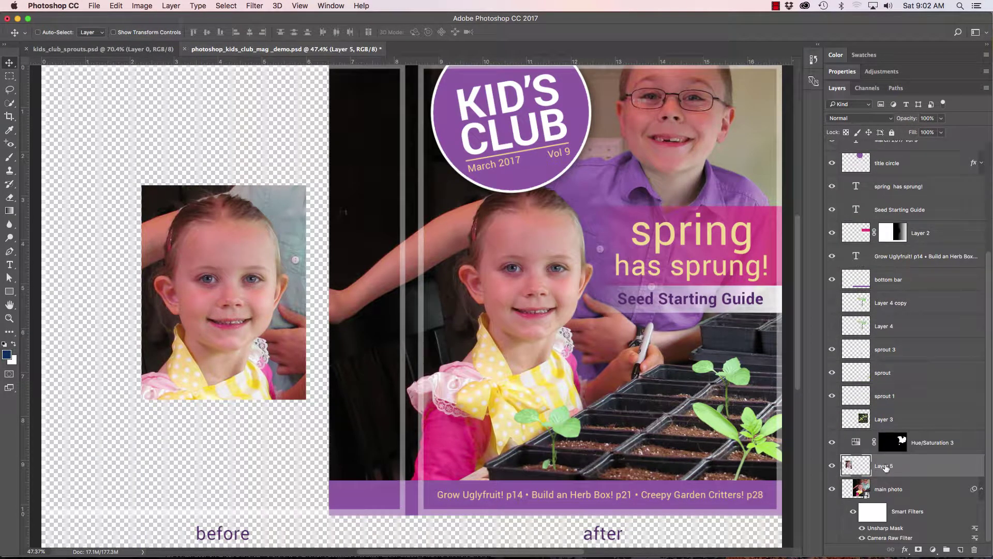
scroll(889, 296, "up", 7)
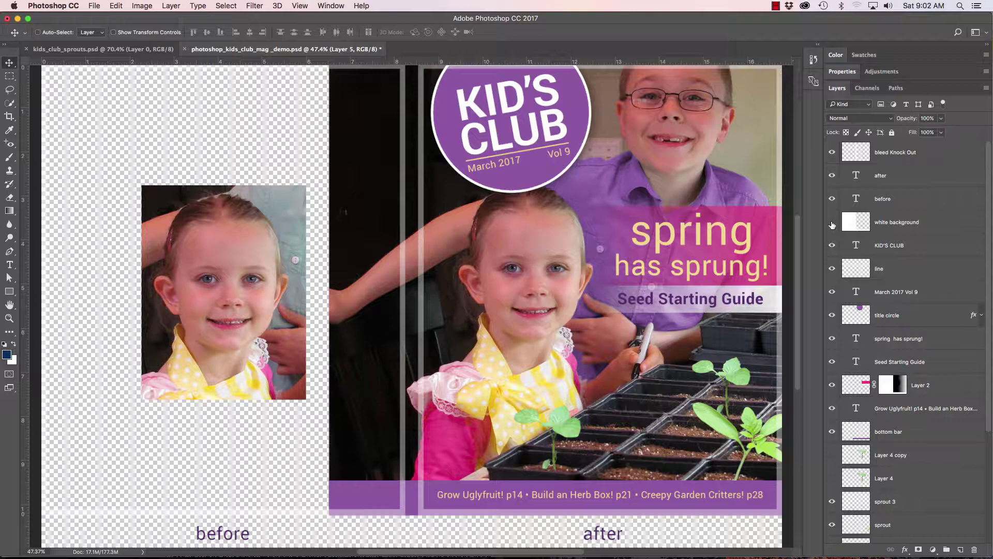
left_click(832, 223)
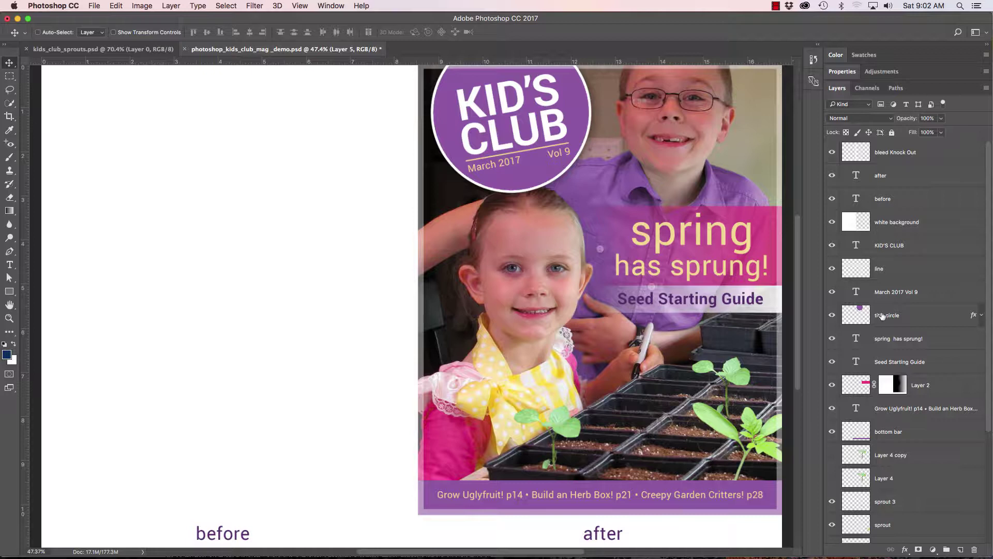
scroll(882, 315, "down", 5)
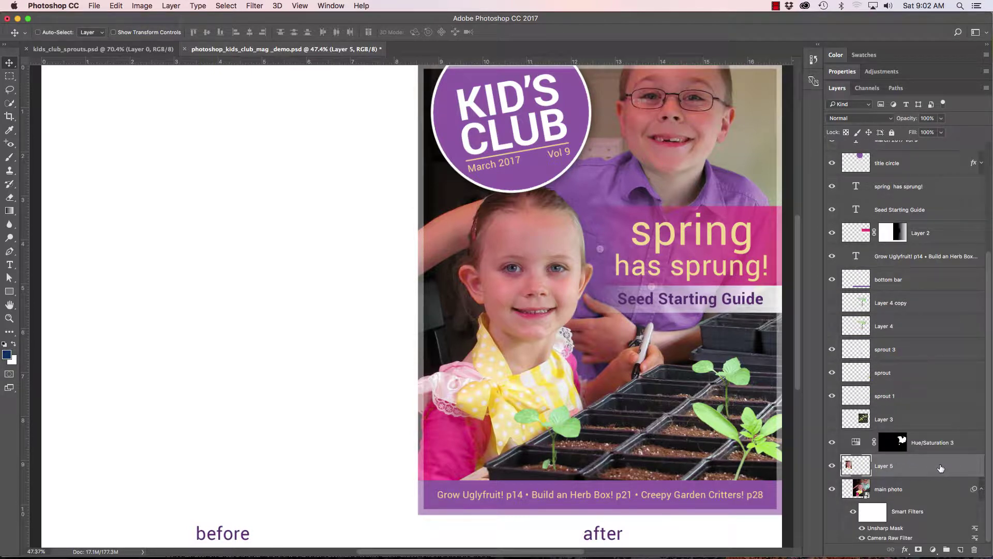
left_click_drag(940, 468, 925, 151)
left_click_drag(924, 148, 925, 211)
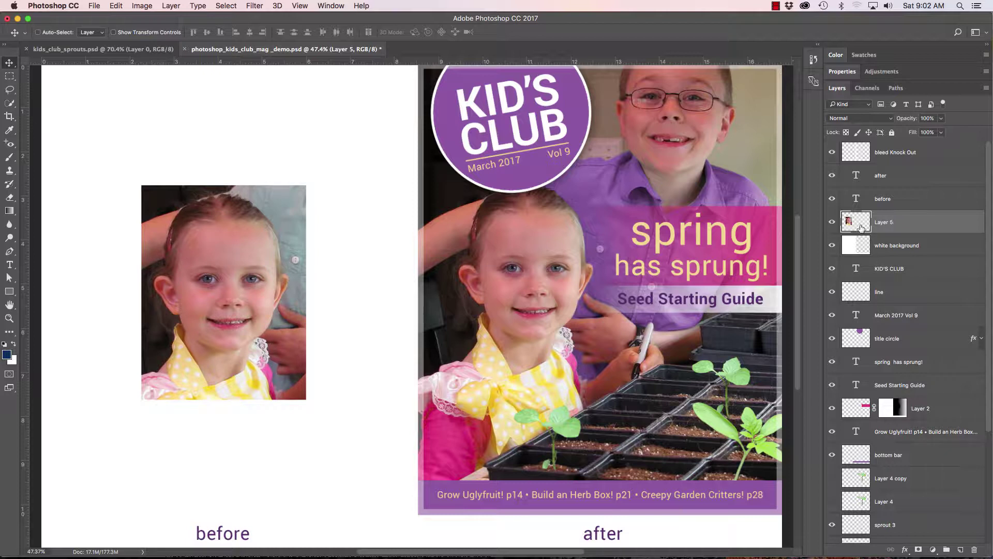
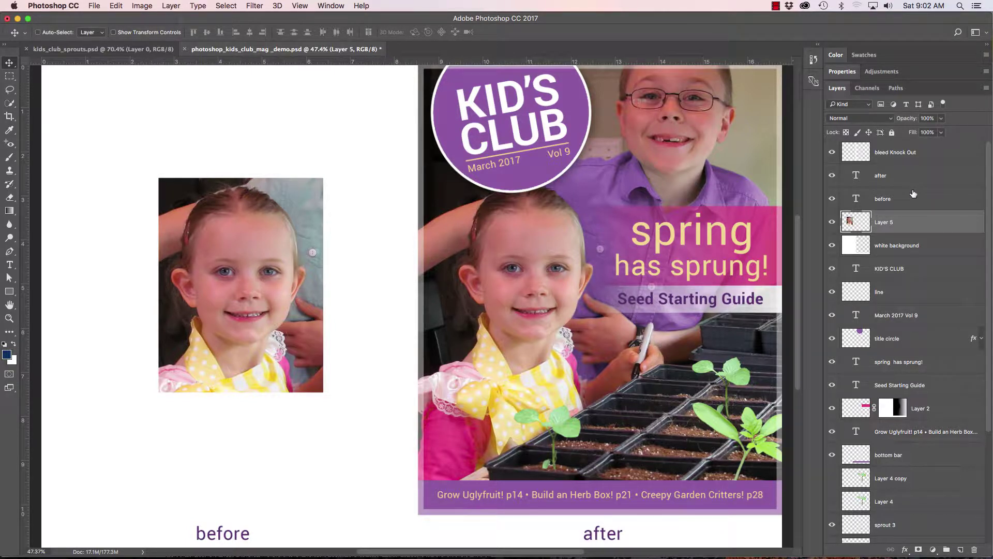
Try the layer thumbnails at none, small and medium size, and set them to Large Thumbnails
right_click(950, 221)
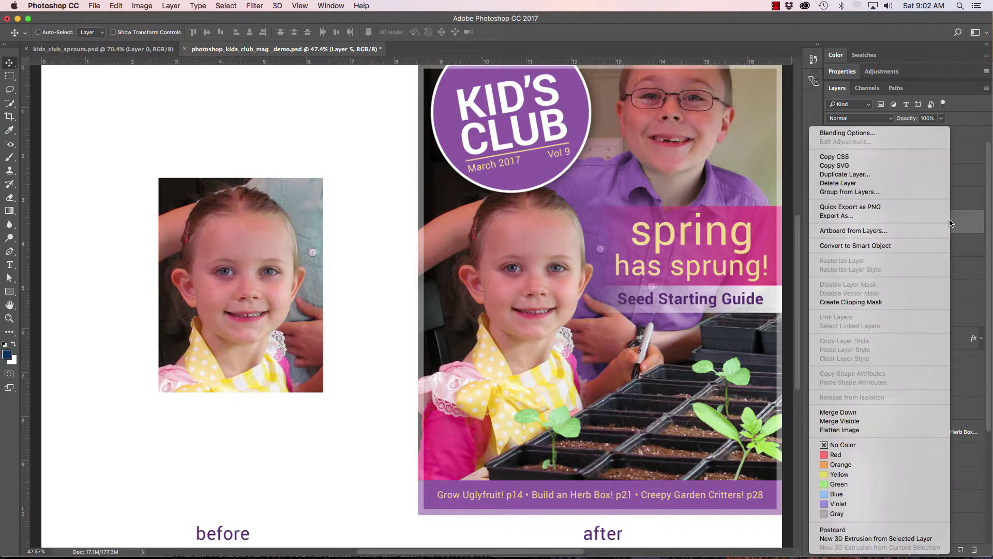
left_click(973, 173)
right_click(853, 219)
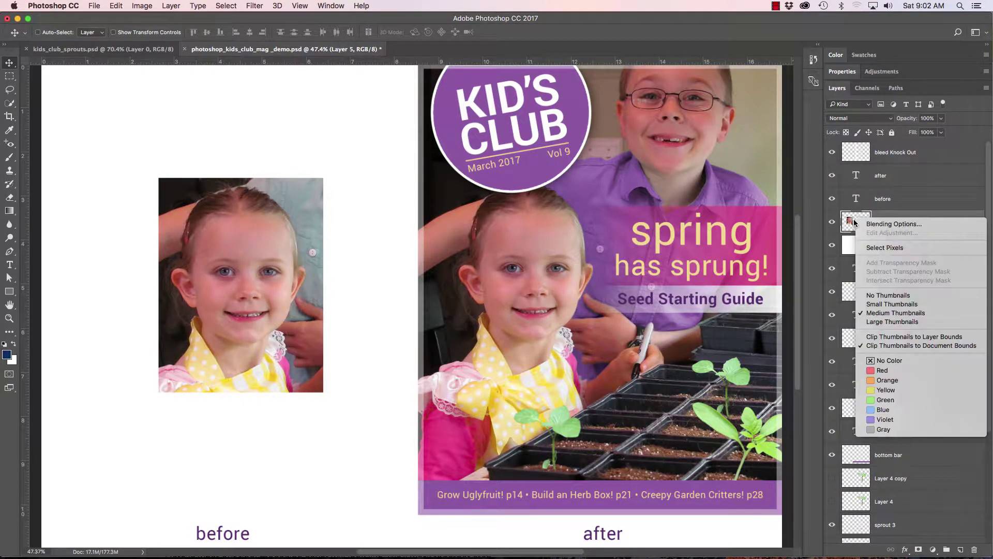
left_click(880, 295)
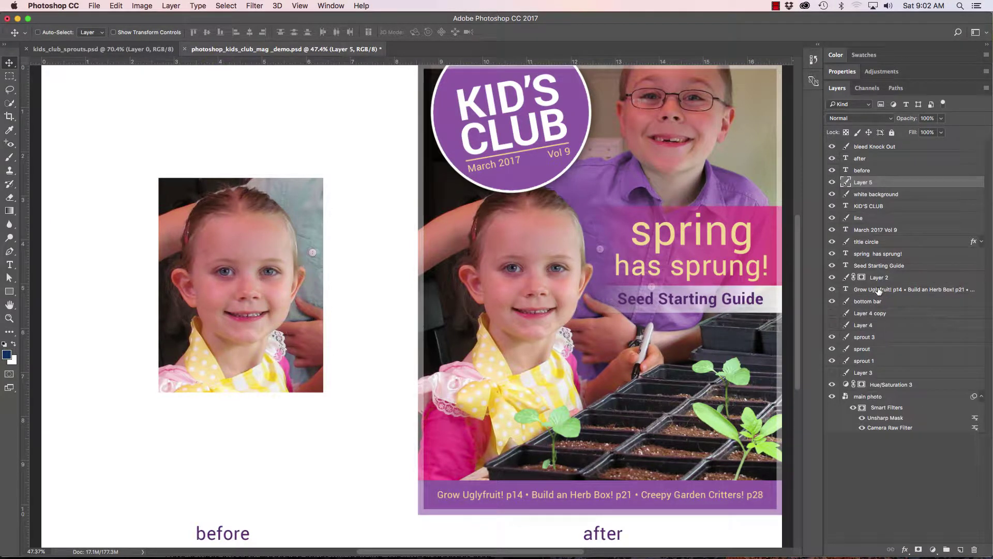
right_click(845, 181)
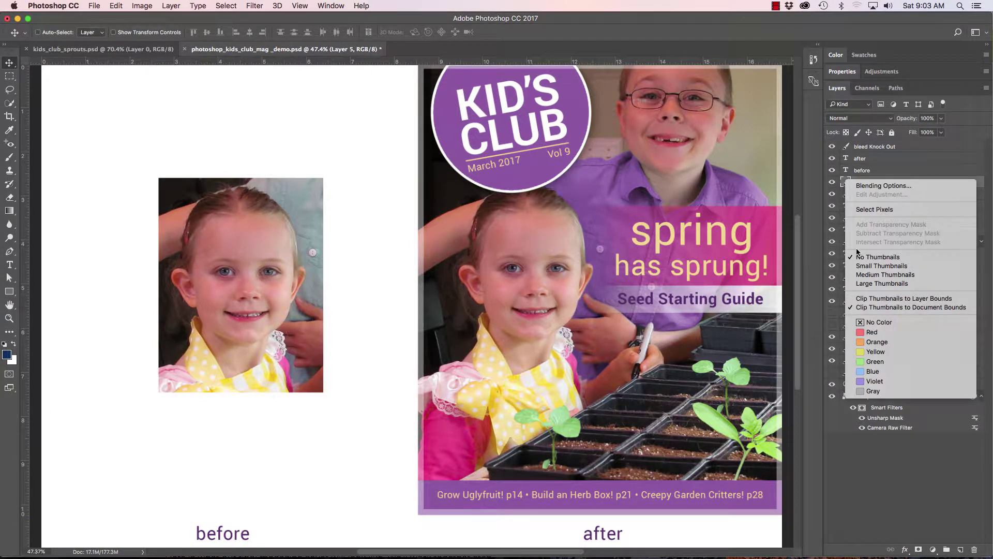
left_click(864, 266)
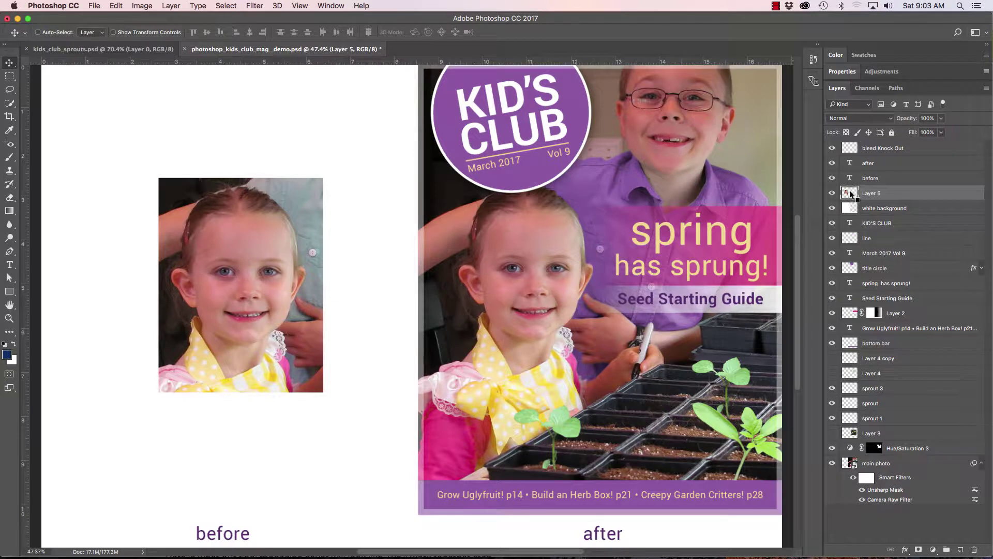
right_click(850, 193)
left_click(875, 288)
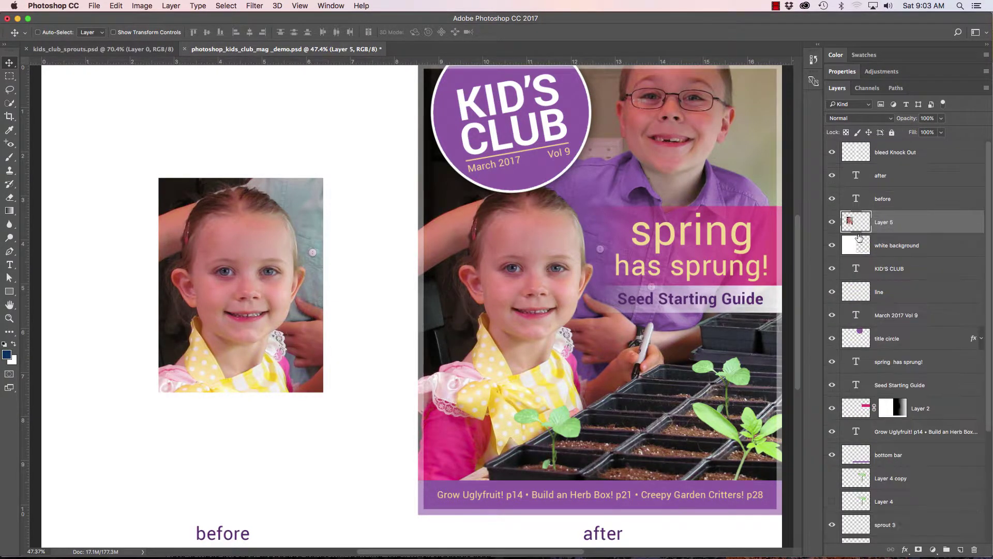
right_click(854, 218)
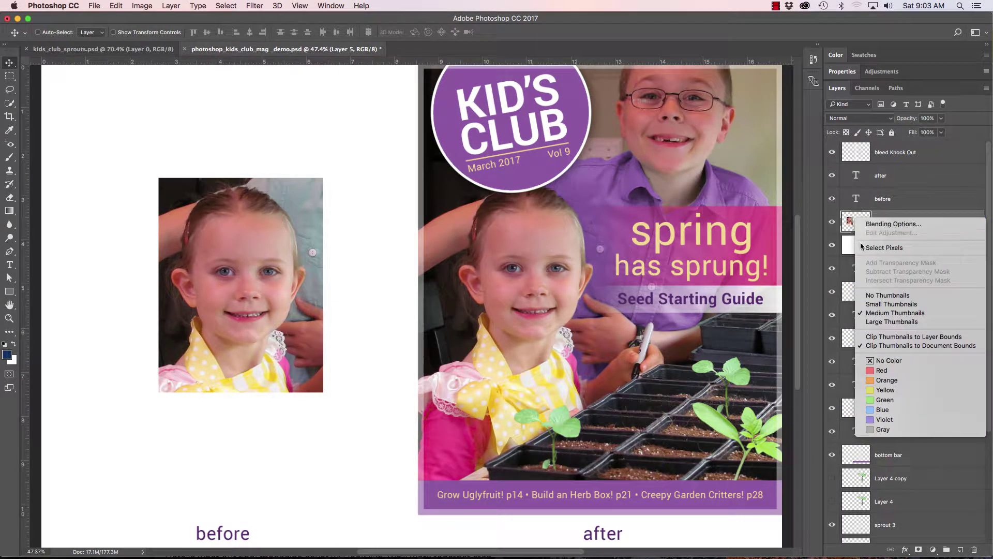
left_click(879, 321)
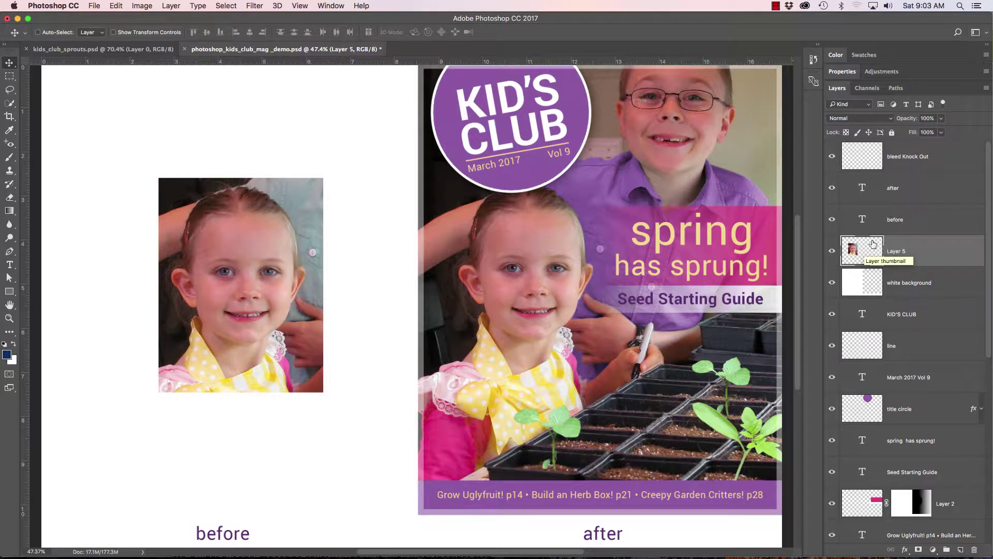
Load the pixels of Layer 5 as a selection around the copied portrait
key("super")
key("super")
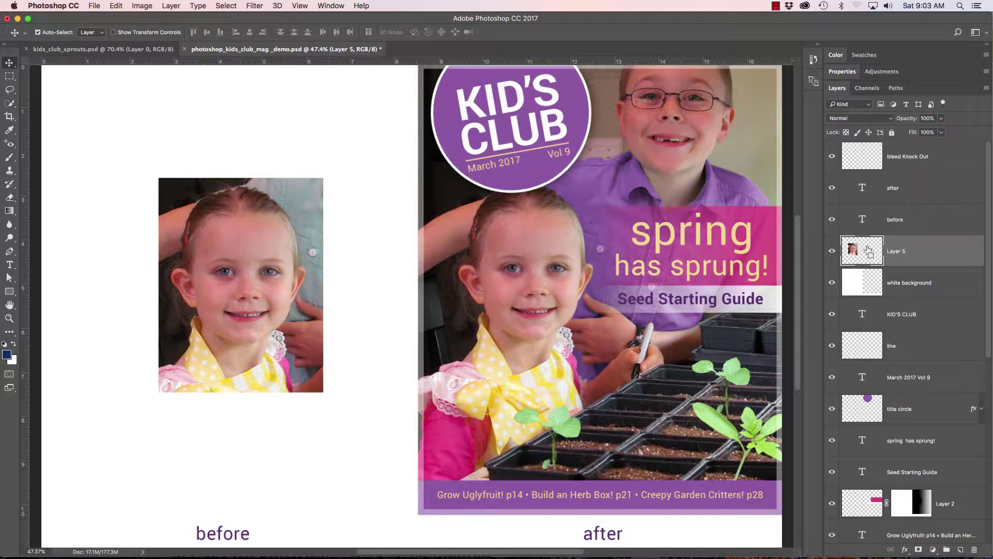
left_click(869, 252, "super")
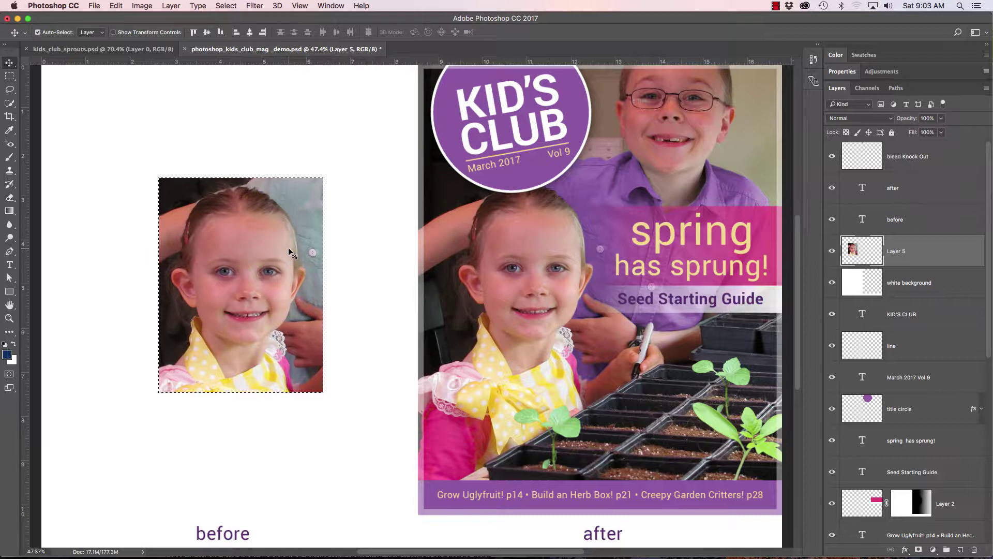
Clear the selection around the copied portrait
key("super+d")
key("super")
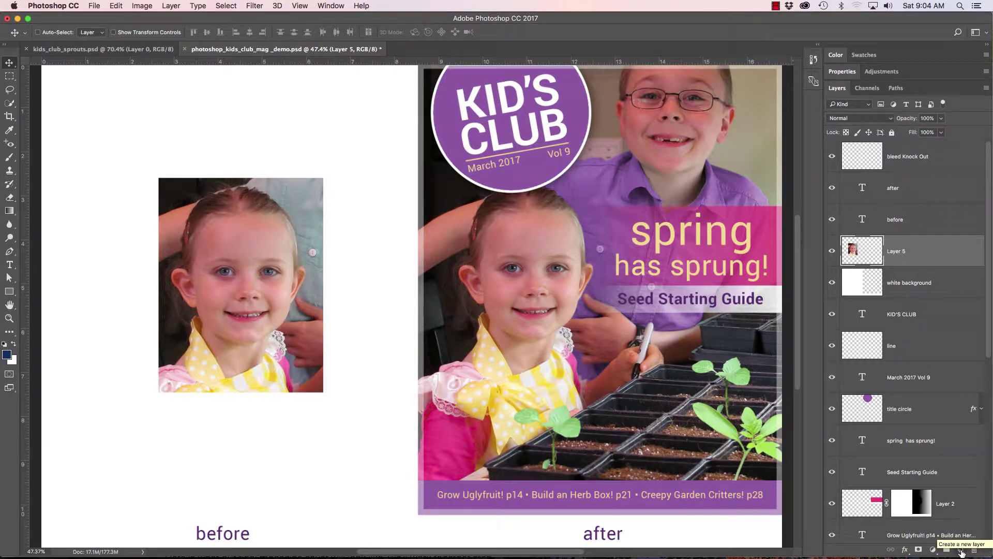
Create an empty layer directly above Layer 5 and delete it again
left_click(961, 550)
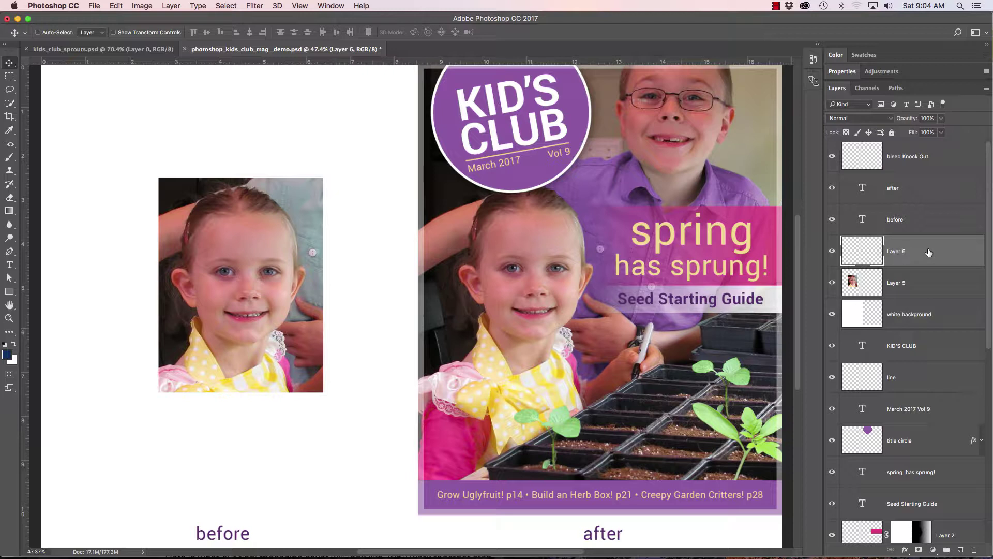
mouse_move(937, 254)
left_mouse_down()
mouse_move(946, 543)
mouse_move(974, 551)
mouse_move(949, 255)
mouse_move(940, 253)
left_mouse_up()
key("Delete")
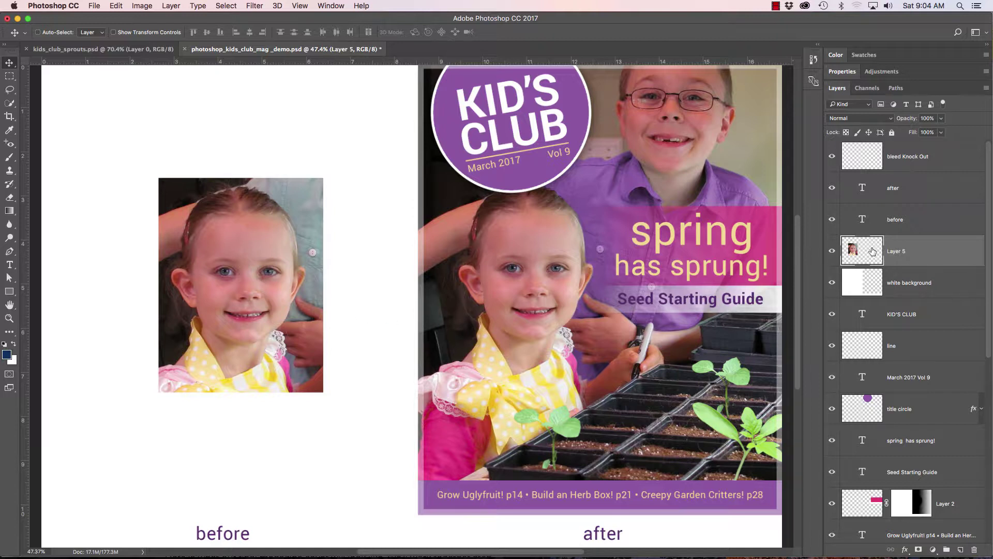
Copy a rectangular strip across the girl's eyes from Layer 5 to a new layer and move it above the portrait
key("m")
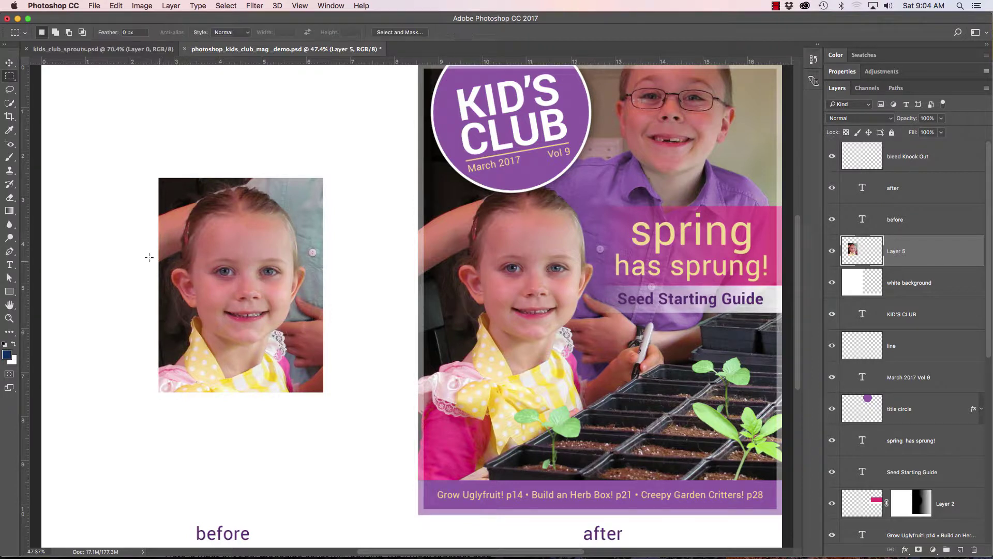
left_click_drag(179, 237, 307, 301)
left_click(170, 5)
mouse_move(176, 20)
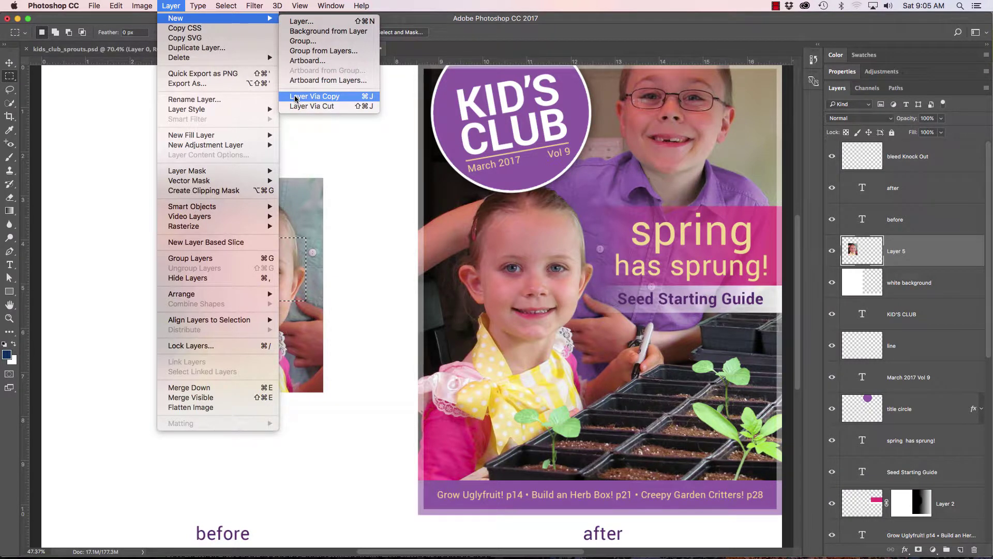
left_click(331, 101)
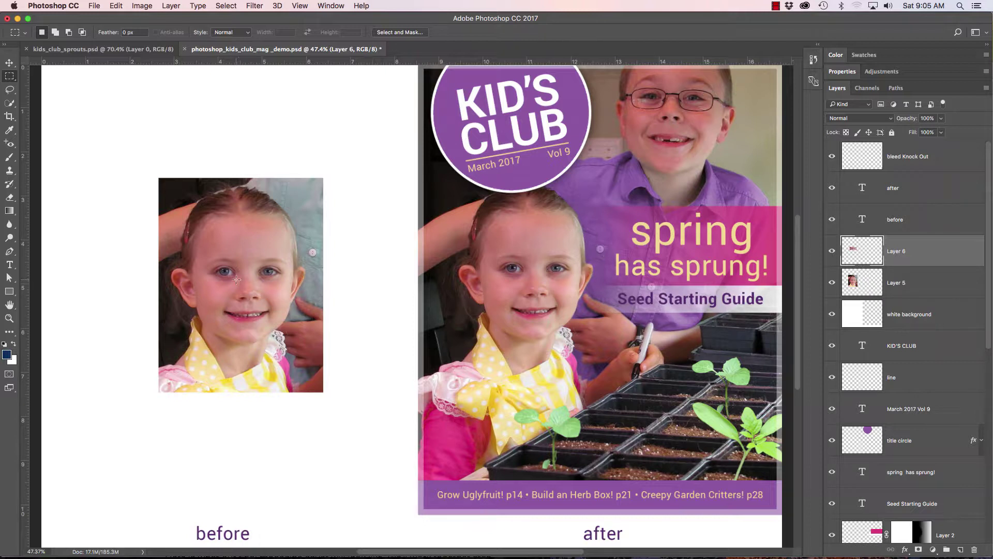
key("v")
left_click_drag(253, 276, 253, 117)
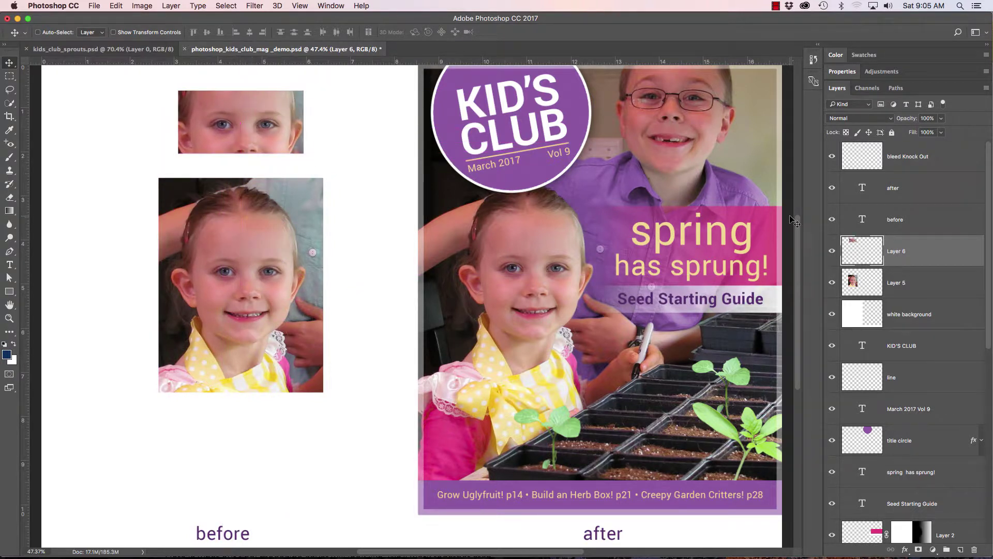
Hide and show the copied eye strip and Layer 5 in turn, and delete the copied strip's layer
left_click(833, 252)
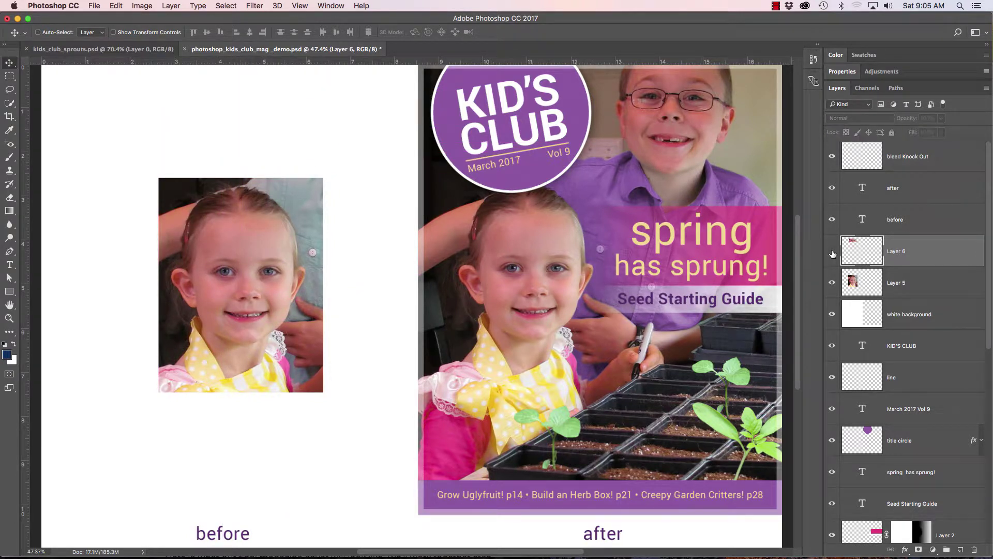
left_click(832, 252)
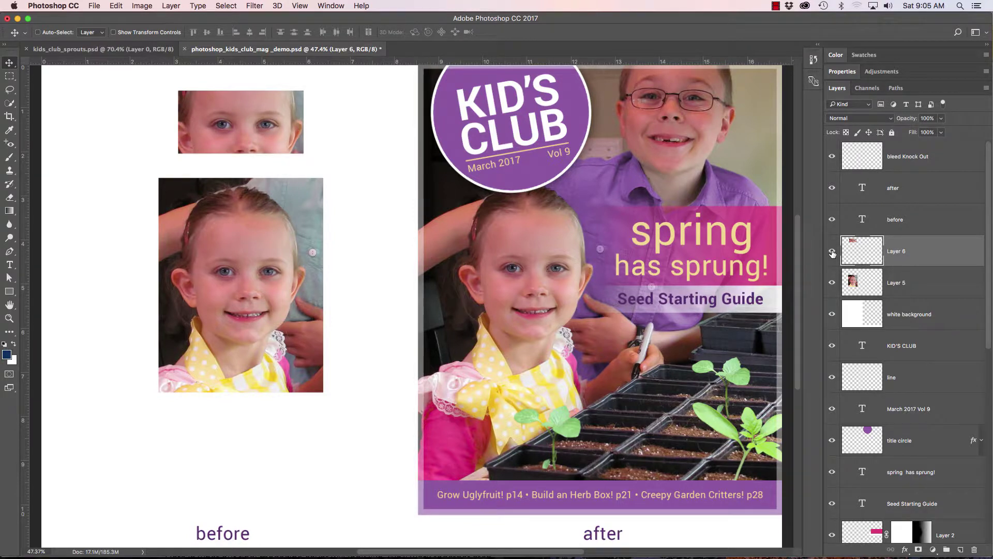
left_click(833, 252)
left_click(832, 251)
left_click(833, 283)
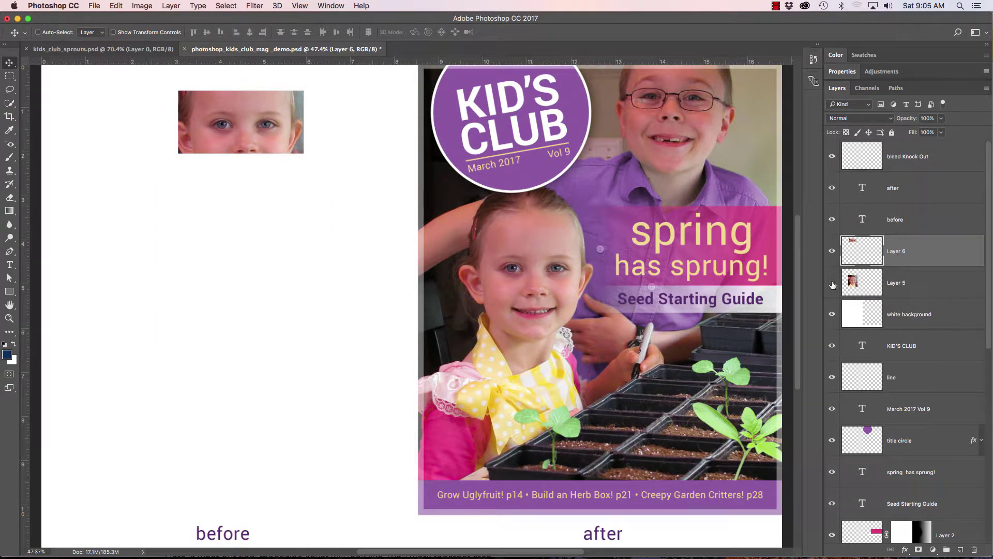
left_click(832, 283)
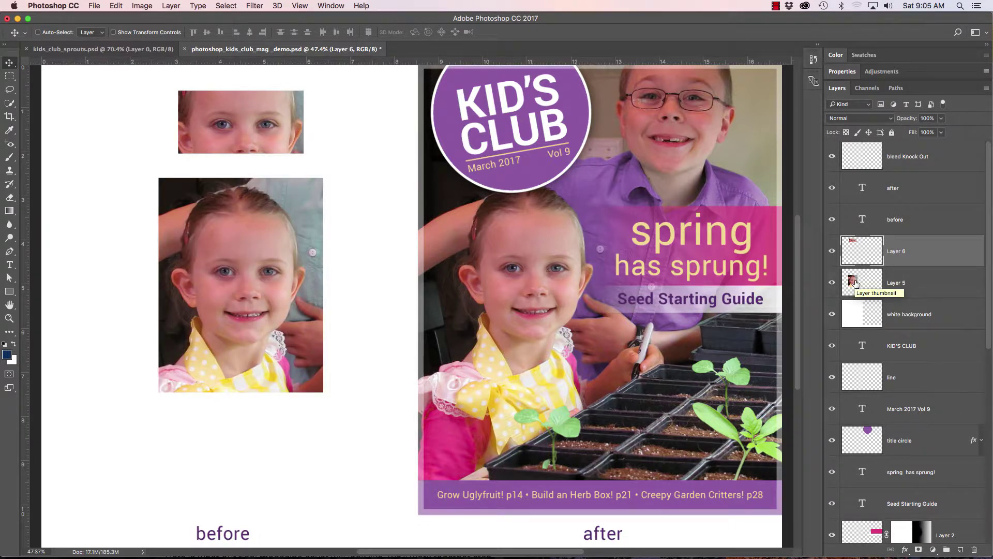
key("Delete")
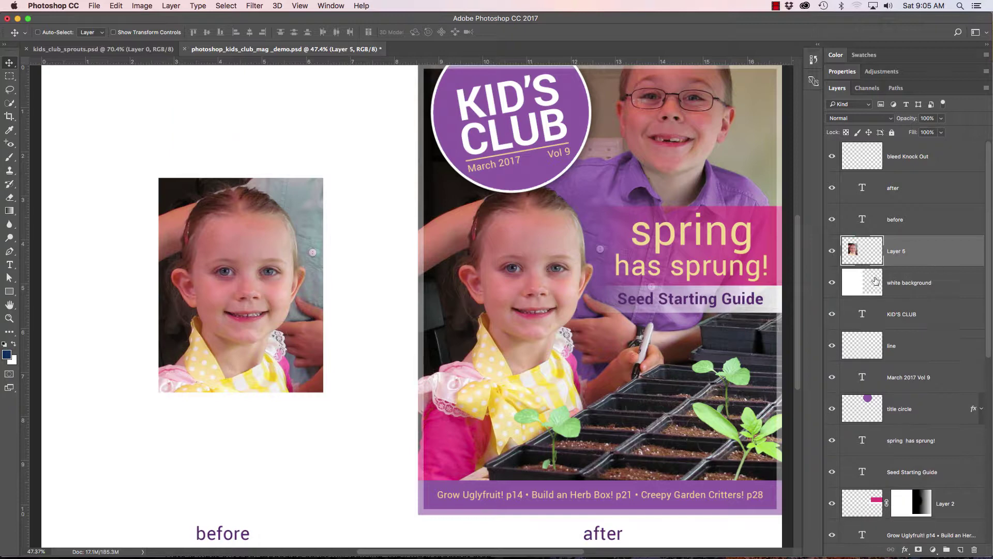
Cut a rectangular strip across the girl's eyes from Layer 5 to a new layer and move it above the portrait
key("m")
left_click_drag(181, 240, 305, 309)
left_click(171, 6)
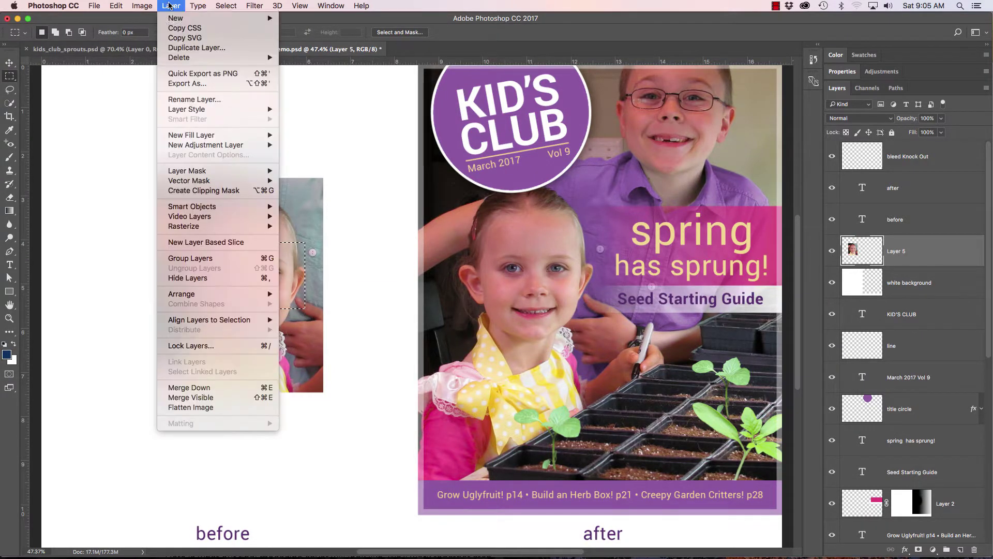
mouse_move(178, 18)
left_click(329, 106)
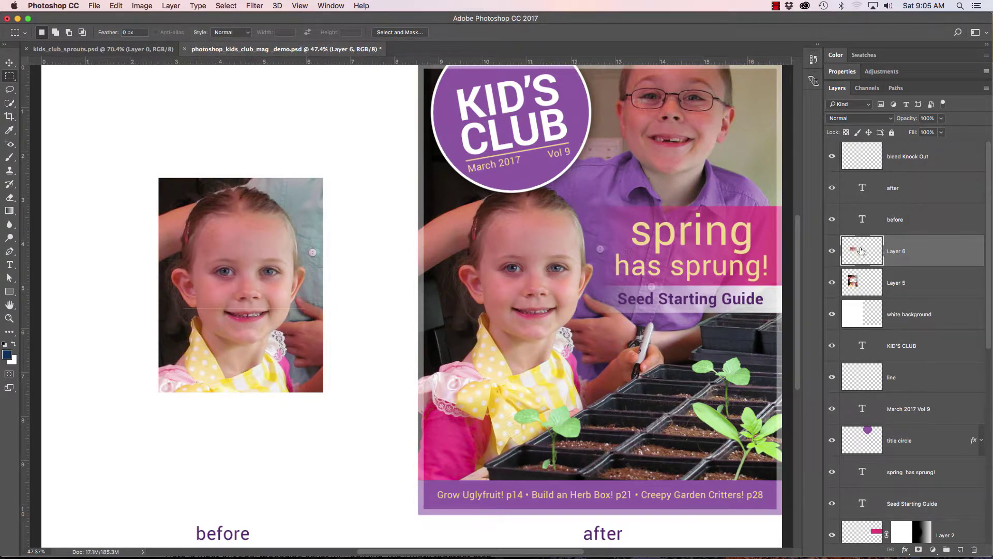
key("v")
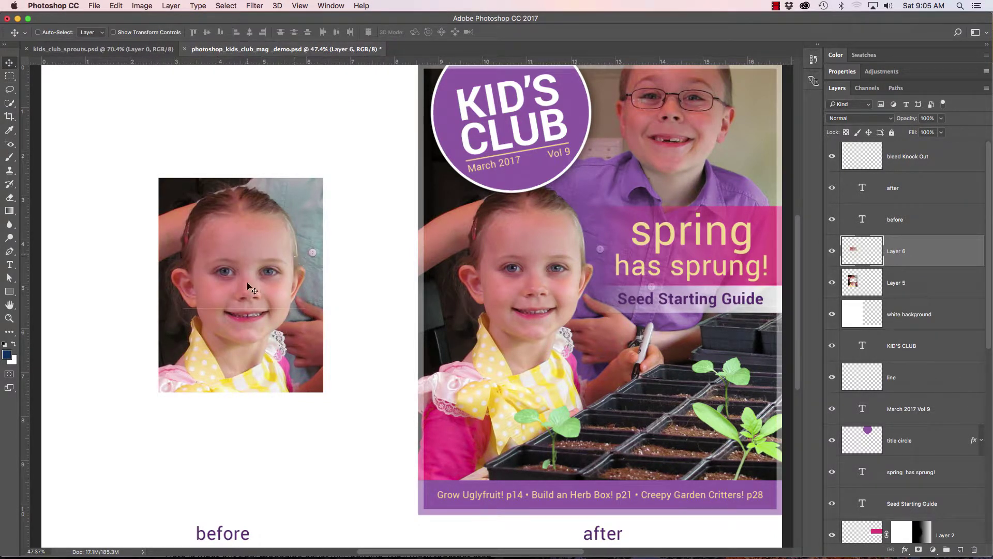
left_click_drag(249, 286, 251, 133)
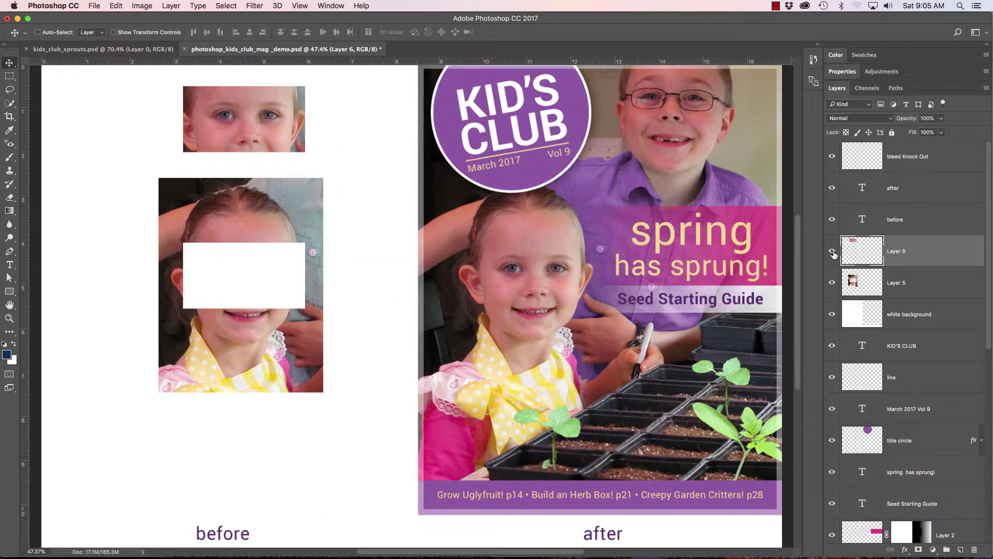
Hide and show the cut eye strip and Layer 5 in turn to compare their contents
left_click(833, 254)
left_click(833, 253)
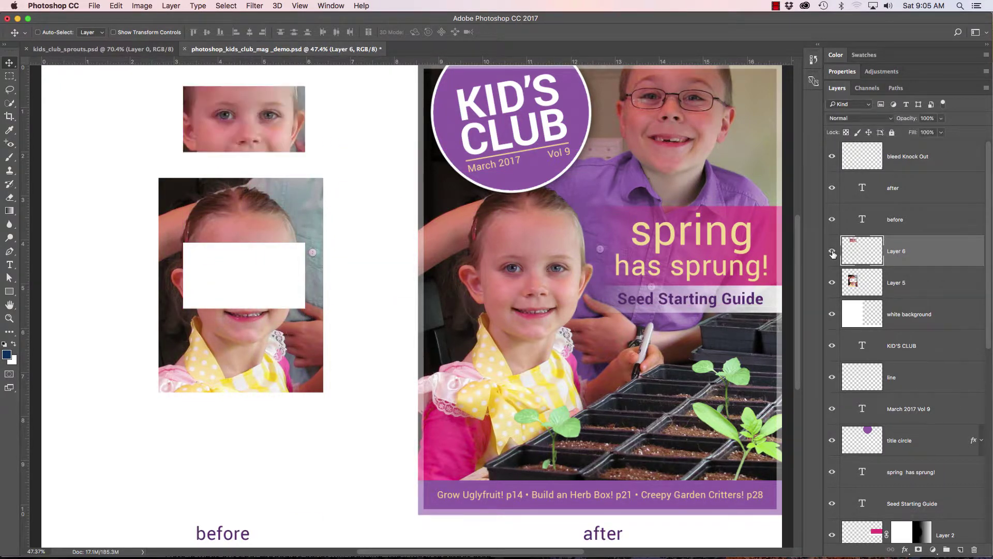
left_click(832, 283)
left_click(832, 283)
Undo the strip's move and the Layer Via Cut to restore Layer 5, and clear the rectangular selection
key("super+z")
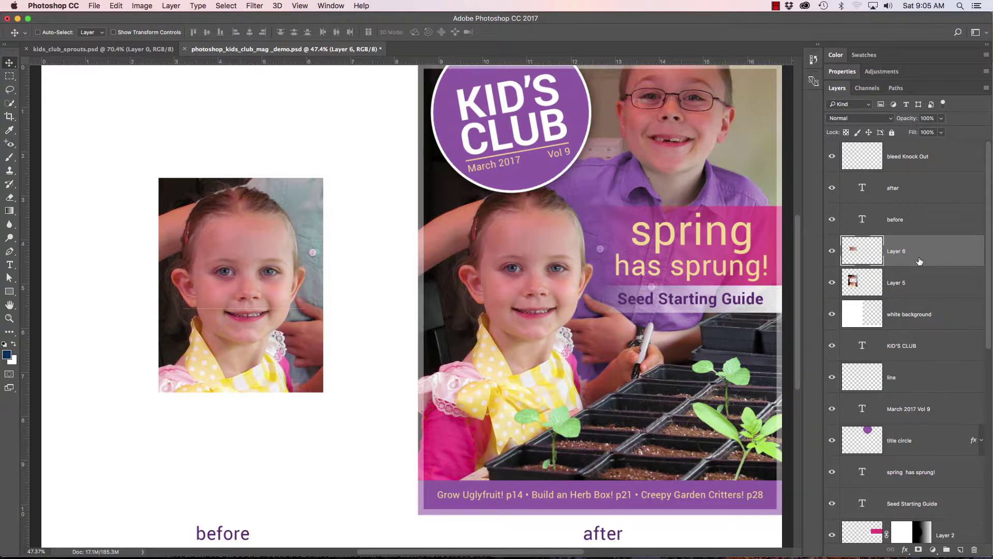
left_click(815, 60)
left_click(740, 173)
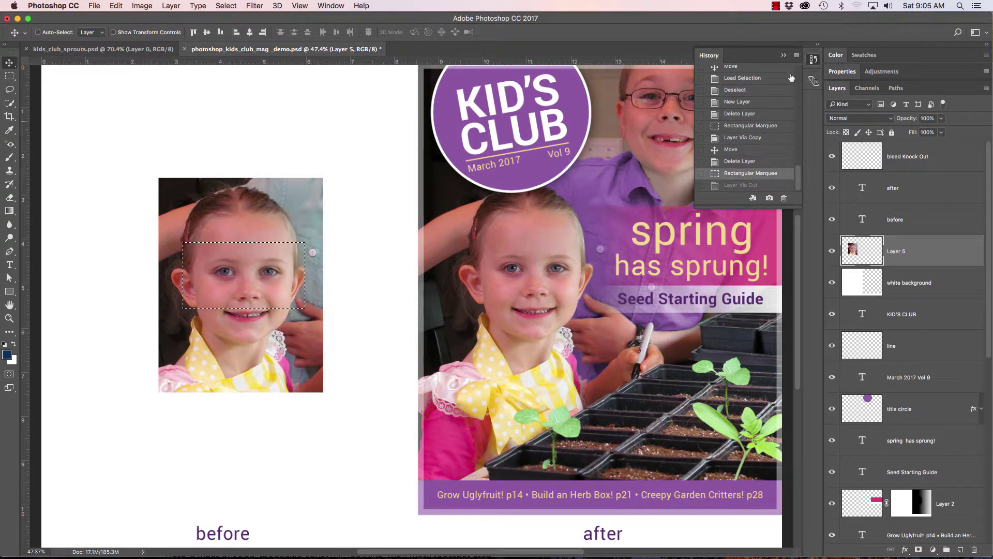
left_click(783, 56)
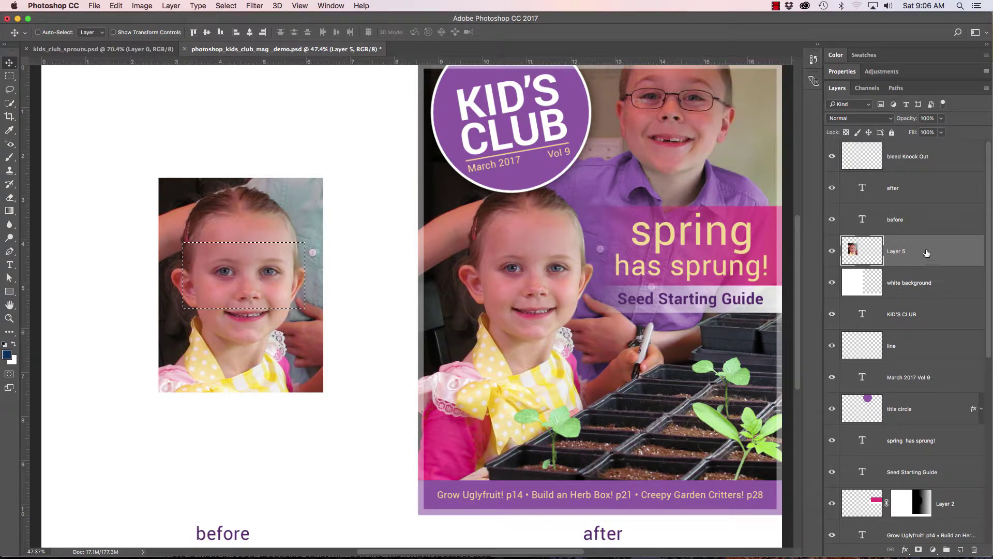
key("super+d")
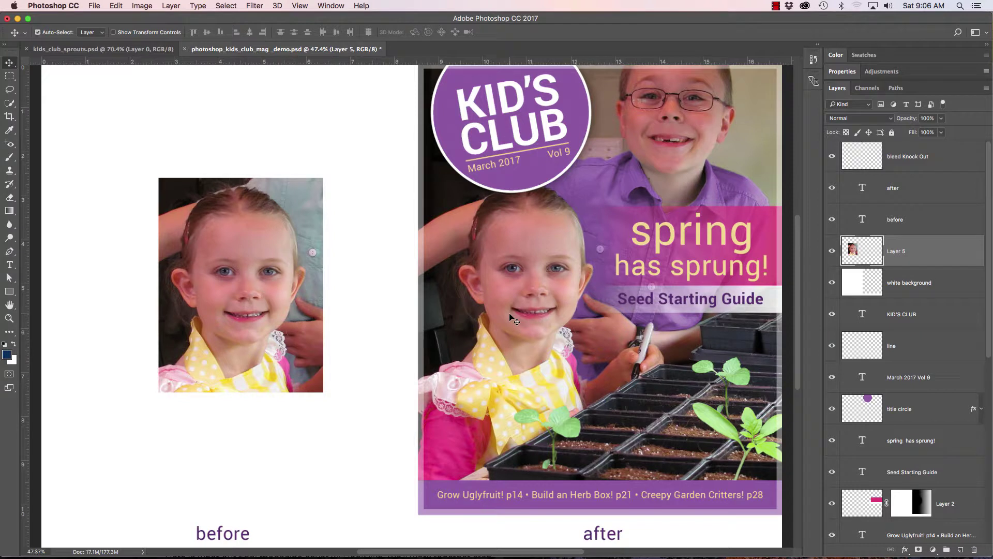
key("super")
Select the after and before text layers, extending the continuous range down to KID'S CLUB and title circle
left_click(876, 192)
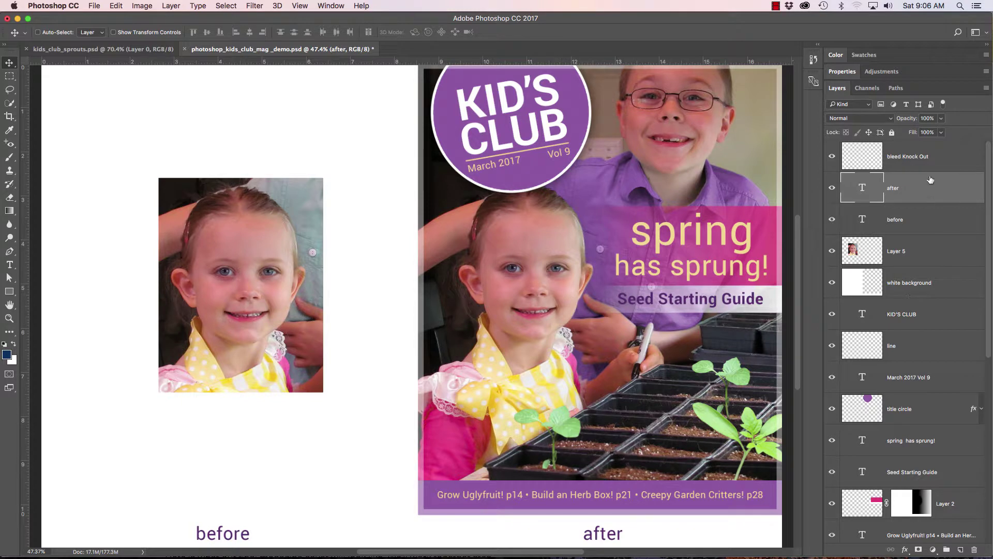
left_click(932, 222, "shift")
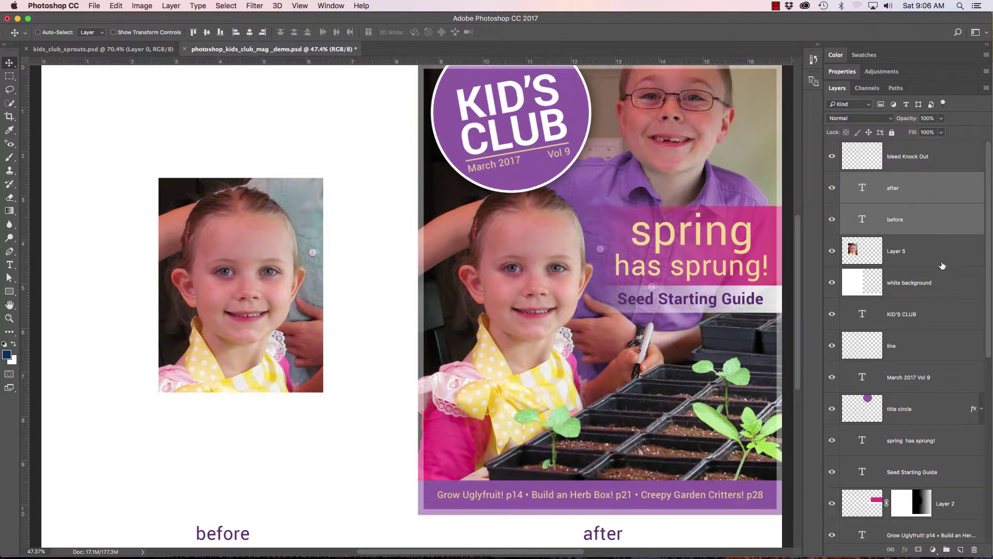
left_click(937, 319, "shift")
left_click(940, 407, "shift")
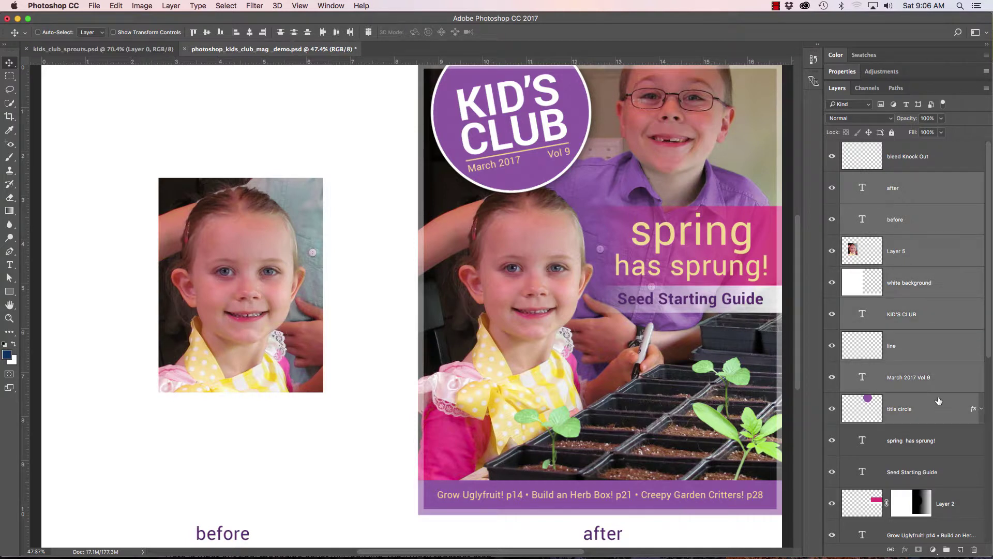
Replace the range with a selection of the non-adjacent layers after, Layer 5, line and spring has sprung!
left_click(940, 158)
left_click(933, 194)
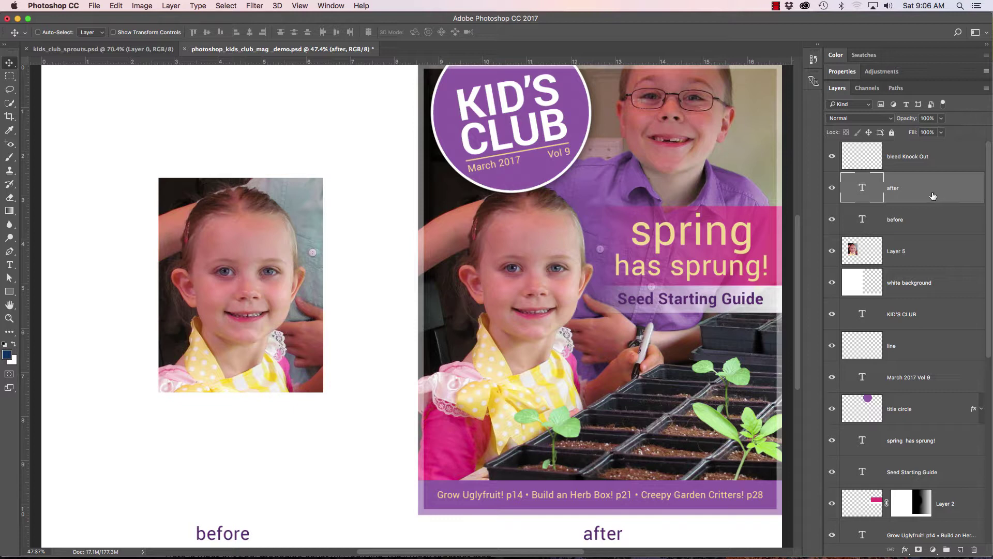
key("super")
left_click(932, 253, "super")
left_click(921, 347, "super")
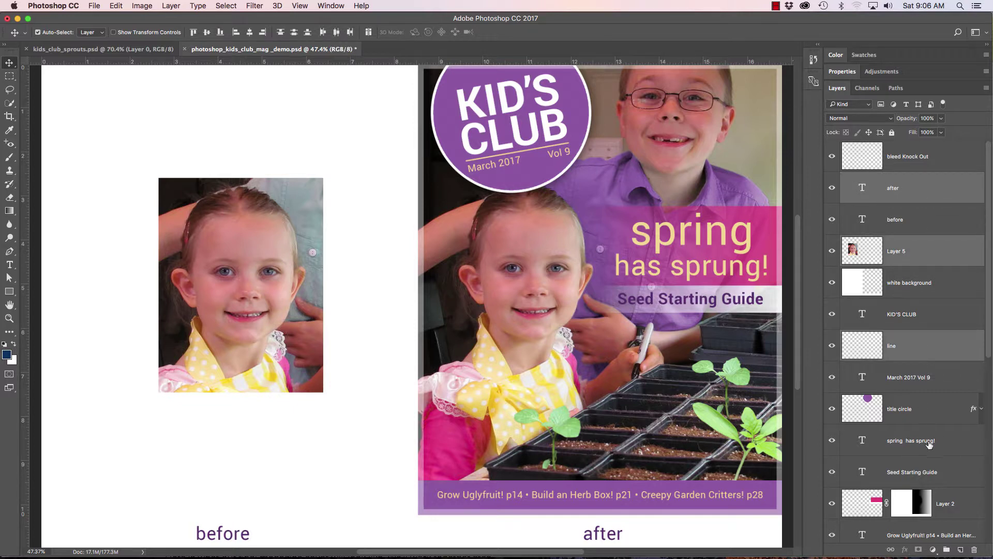
left_click(929, 441, "super")
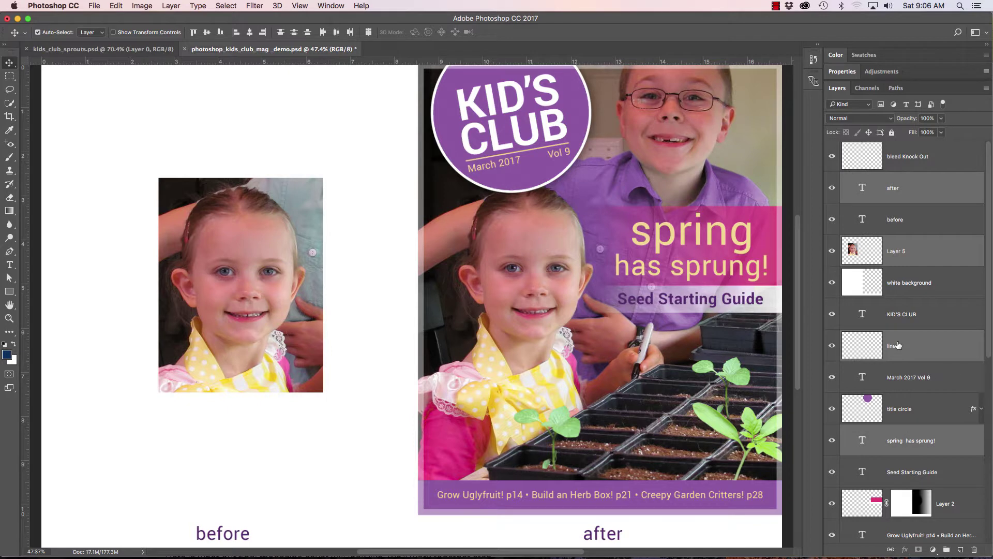
Remove Layer 5 from the multiple selection, add before and white background, and end with only bleed Knock Out selected
left_click(929, 256, "super")
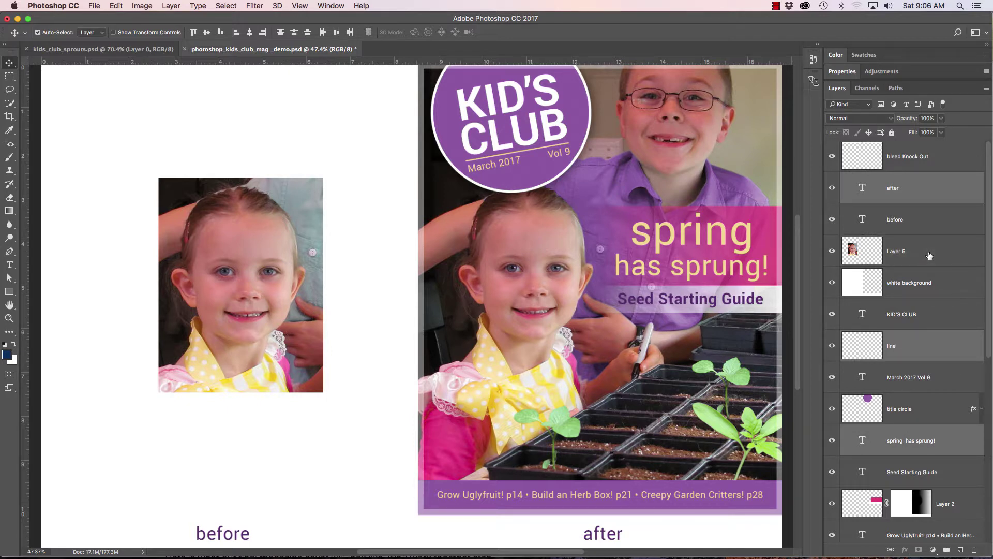
left_click(934, 226, "super")
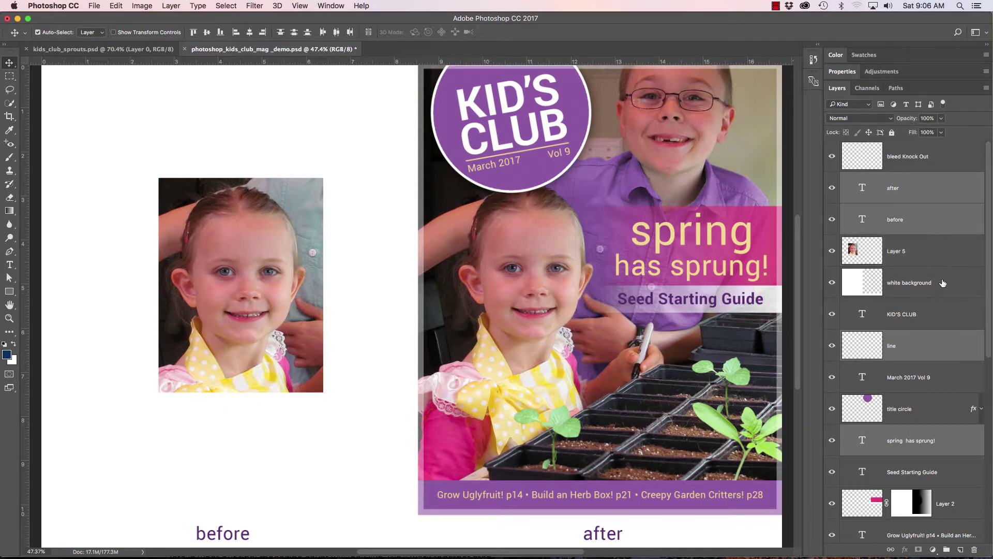
left_click(952, 284, "super")
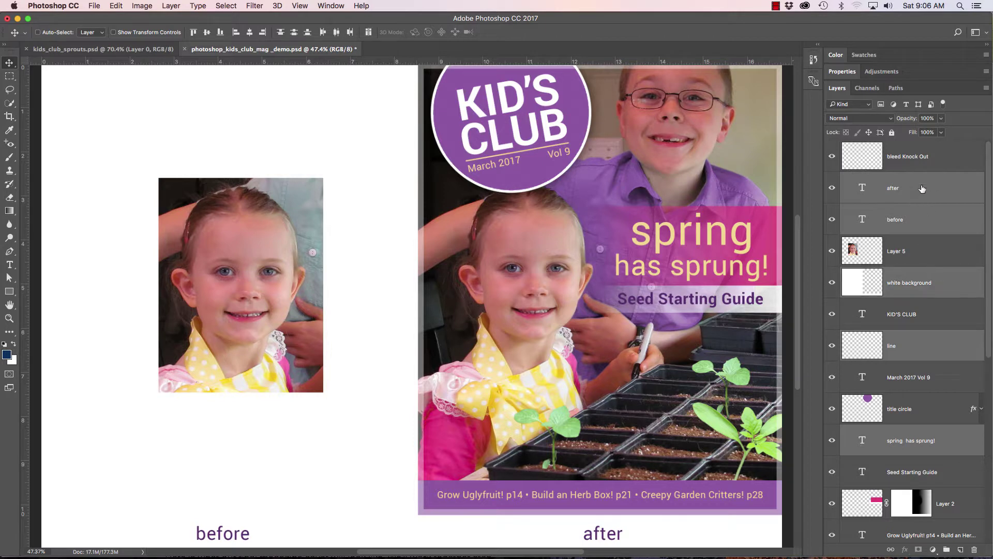
left_click(949, 161)
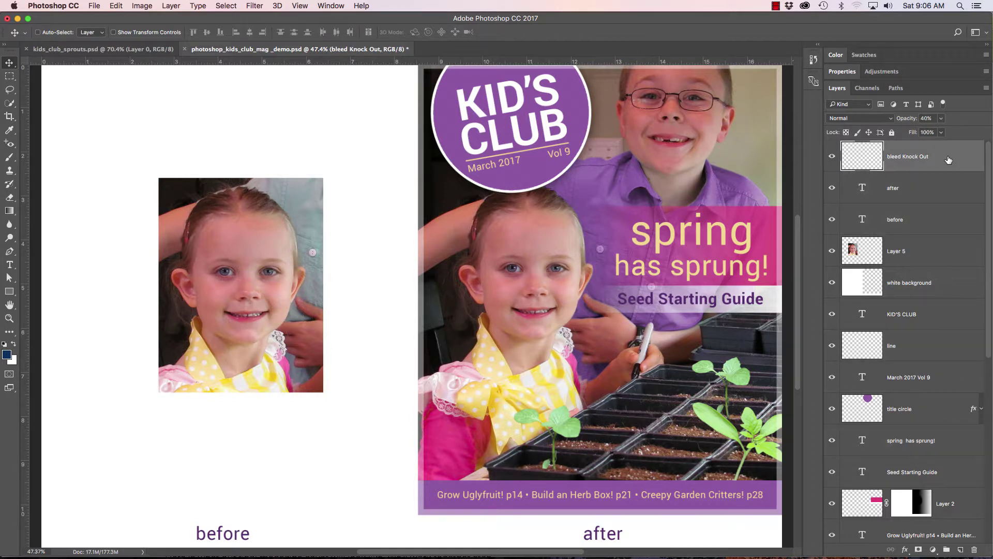
Select the after and before text layers together and link them
left_click(937, 190)
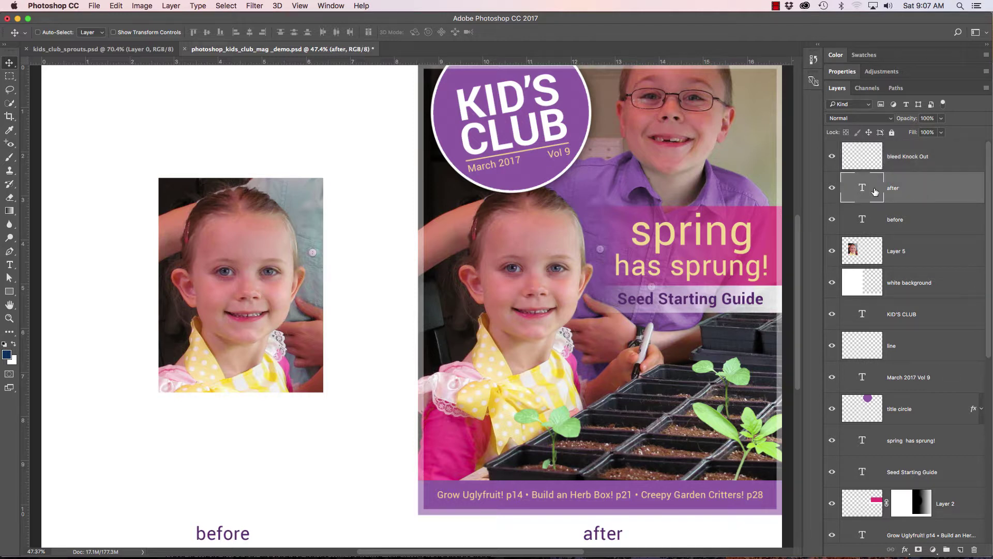
left_click(944, 222, "shift")
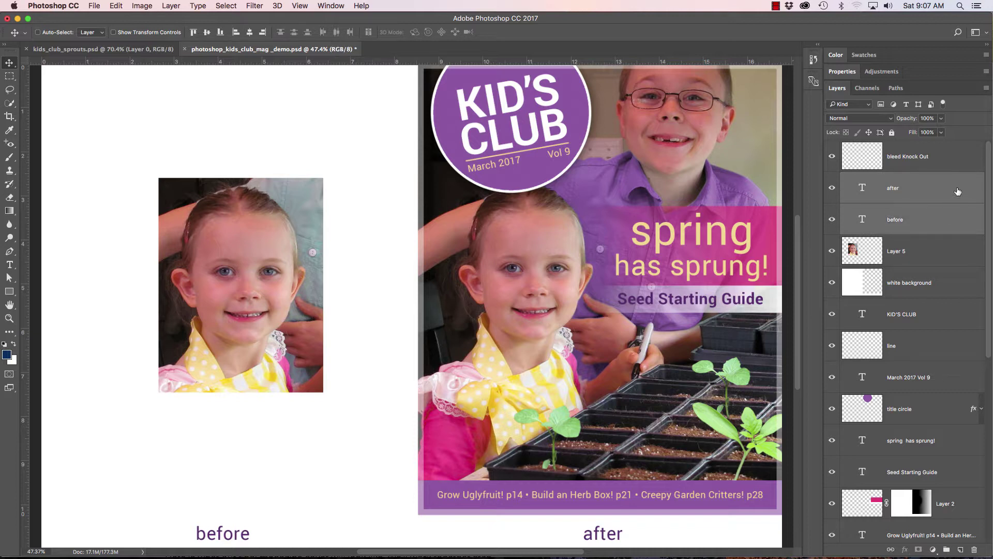
left_click_drag(958, 191, 951, 187)
right_click(951, 186)
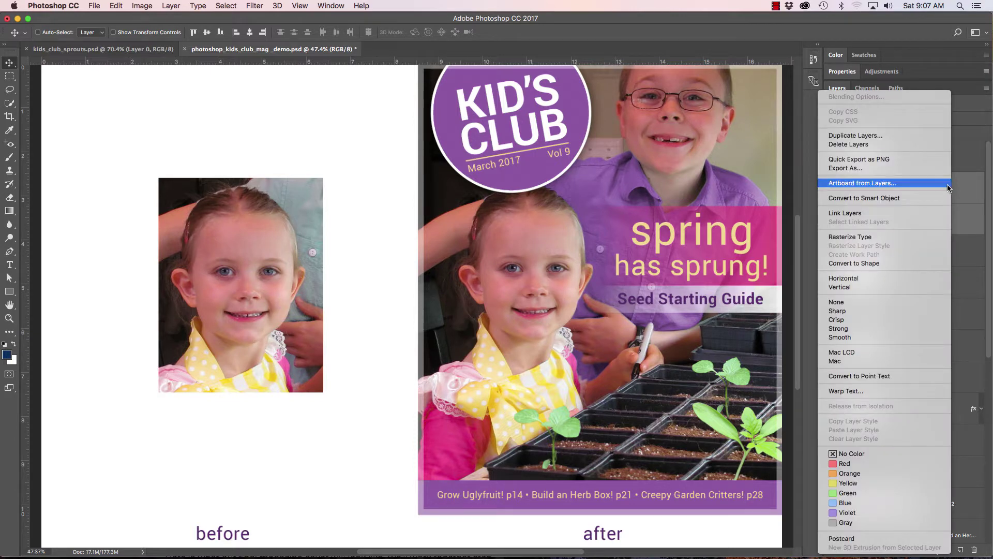
left_click(865, 213)
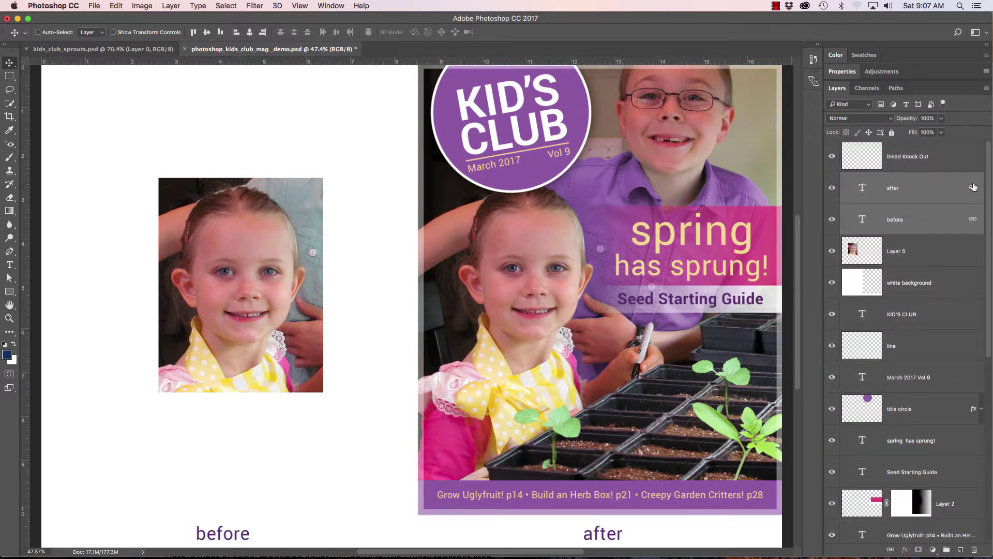
Select Layer 5 and white background in turn, then only the after layer, and nudge it on the canvas with its linked before label
left_click(935, 257)
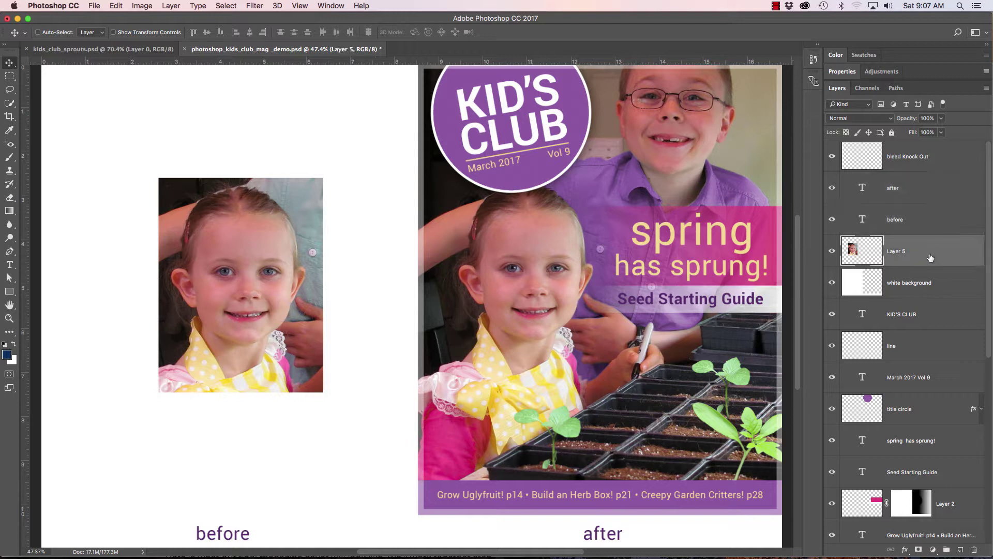
left_click(964, 290)
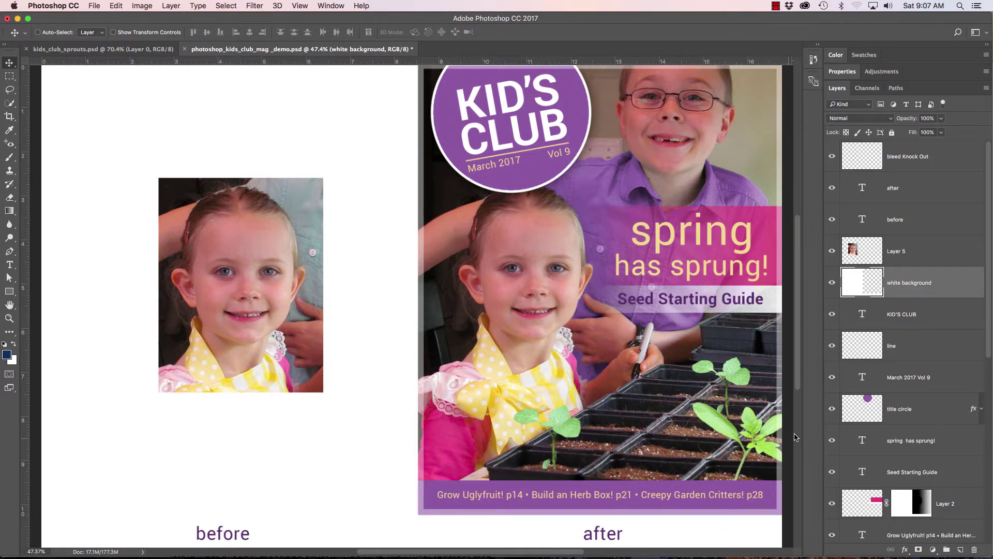
left_click(922, 190)
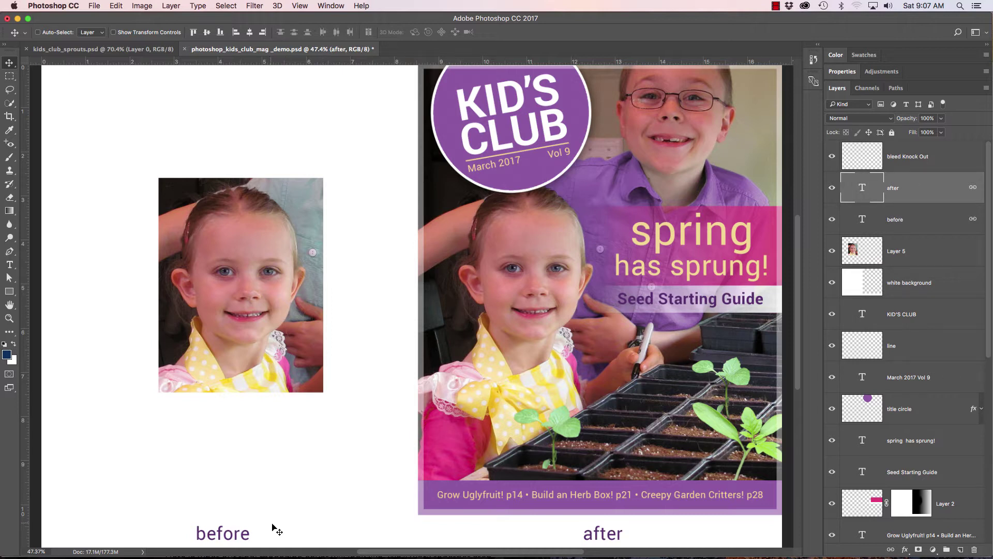
mouse_move(572, 532)
left_mouse_down()
mouse_move(485, 461)
mouse_move(518, 445)
mouse_move(567, 513)
mouse_move(531, 454)
mouse_move(546, 495)
mouse_move(556, 497)
mouse_move(541, 446)
mouse_move(580, 498)
mouse_move(586, 534)
mouse_move(562, 534)
mouse_move(571, 534)
left_mouse_up()
Select the after and before text layers together and unlink them
left_click(936, 221, "shift")
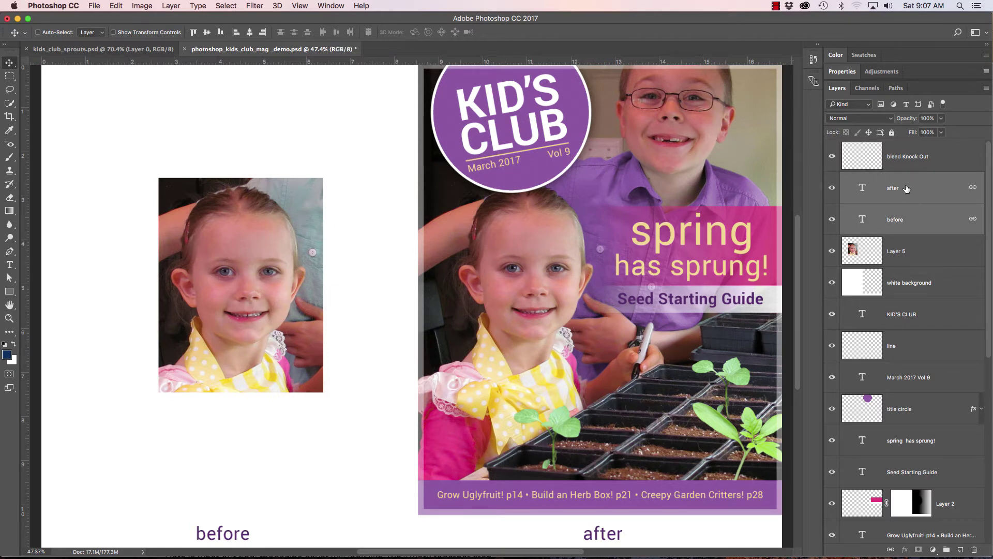
right_click(956, 186)
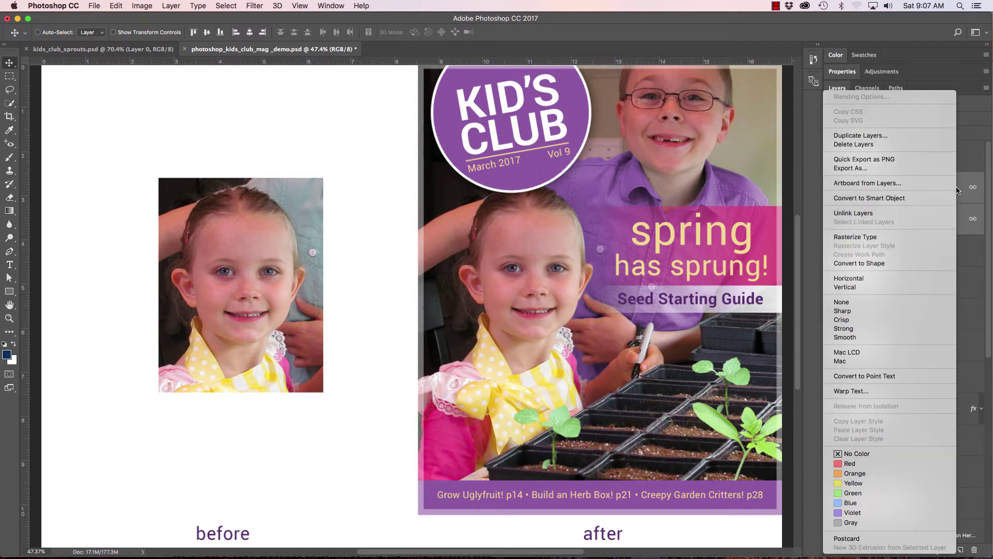
left_click(861, 213)
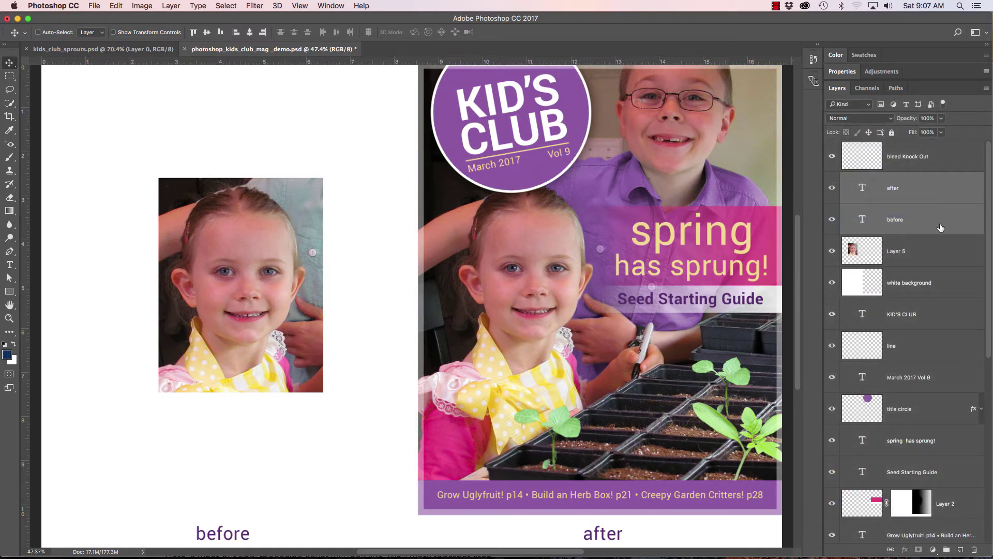